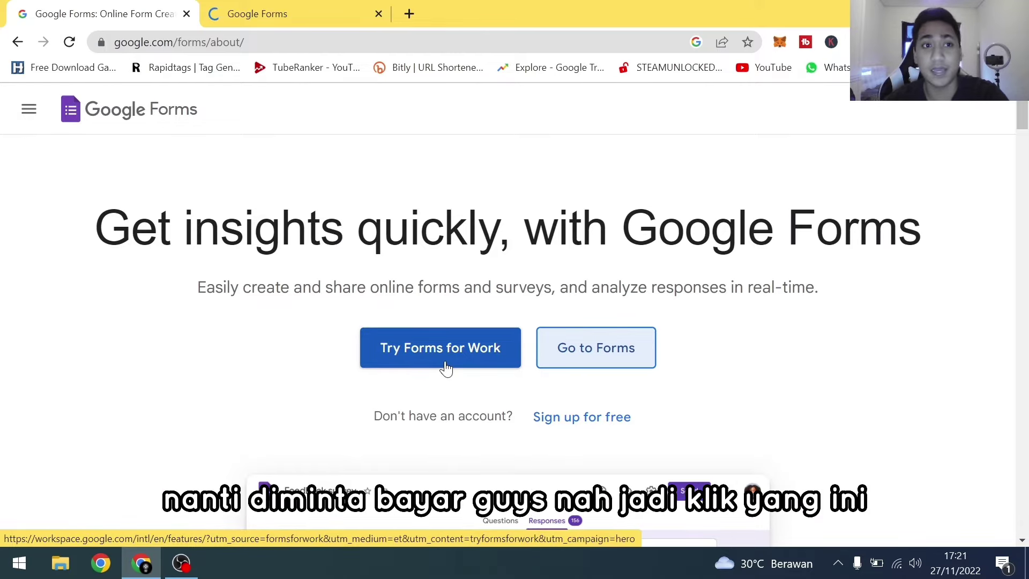
Switch to the opened Google Forms home page, look over the template gallery, and create a blank form
click(323, 8)
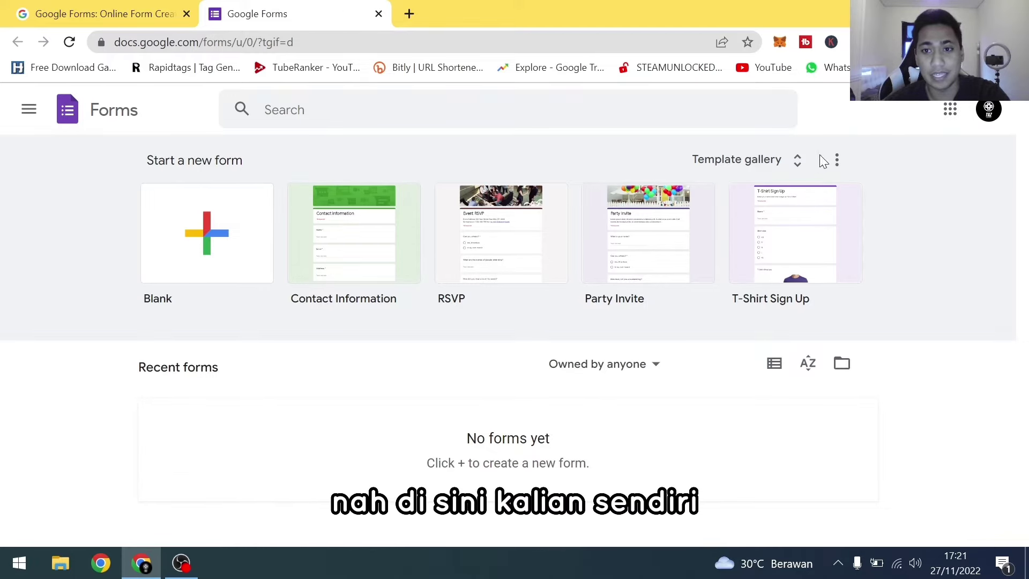
click(790, 159)
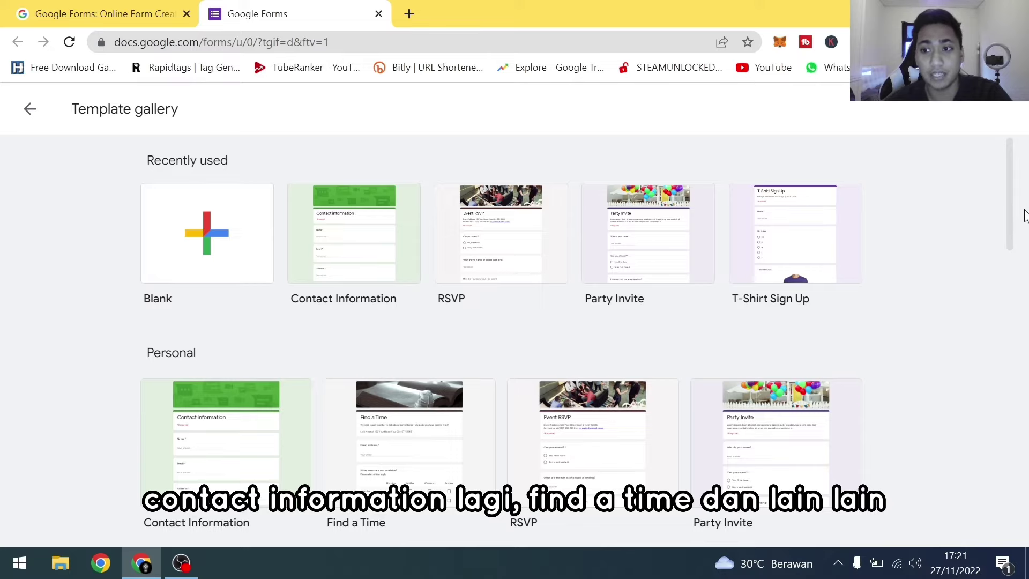
drag(1023, 214, 1025, 109)
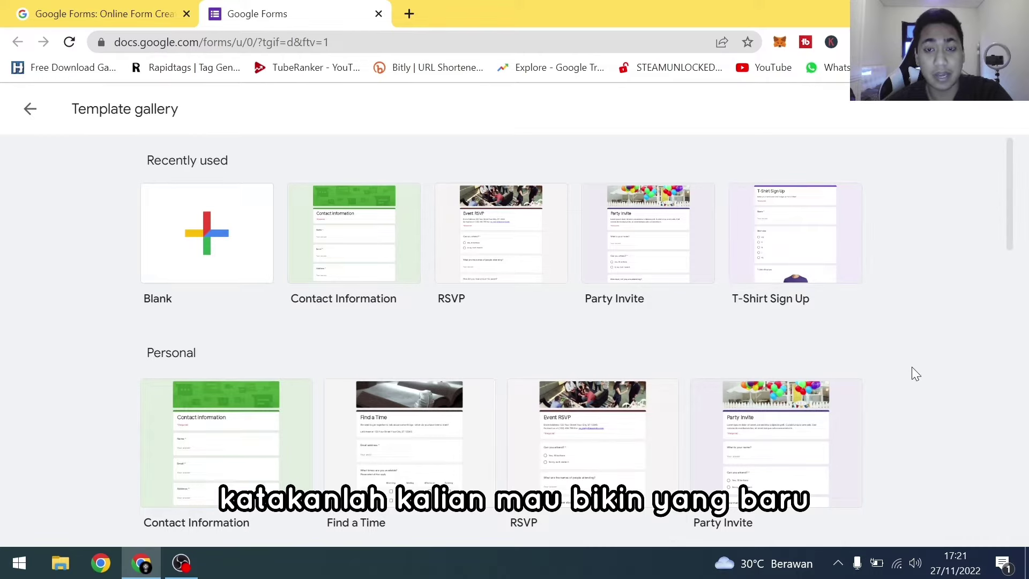
click(178, 248)
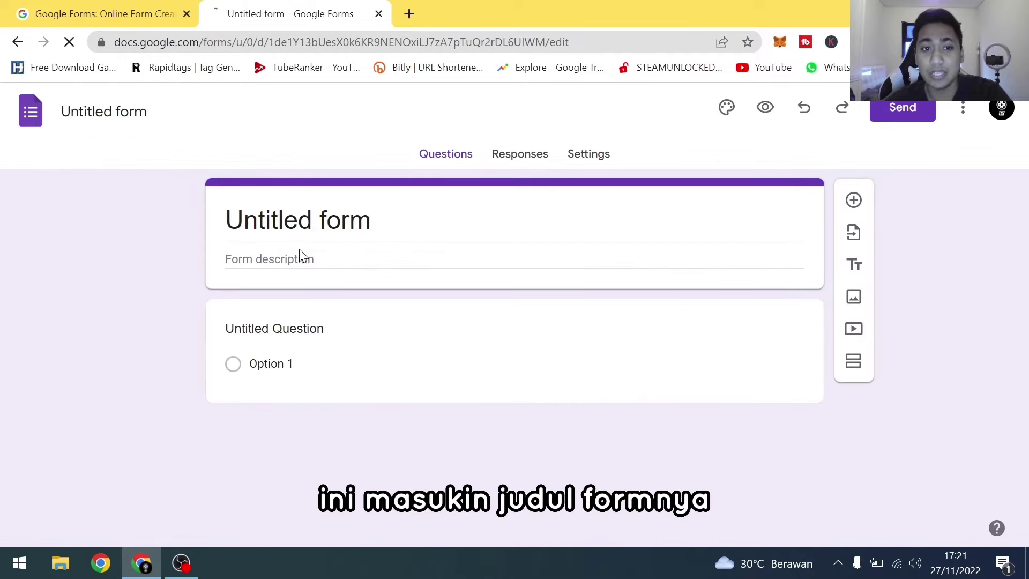
Enter "Request baju baru" as the form description
click(256, 257)
text(Reques)
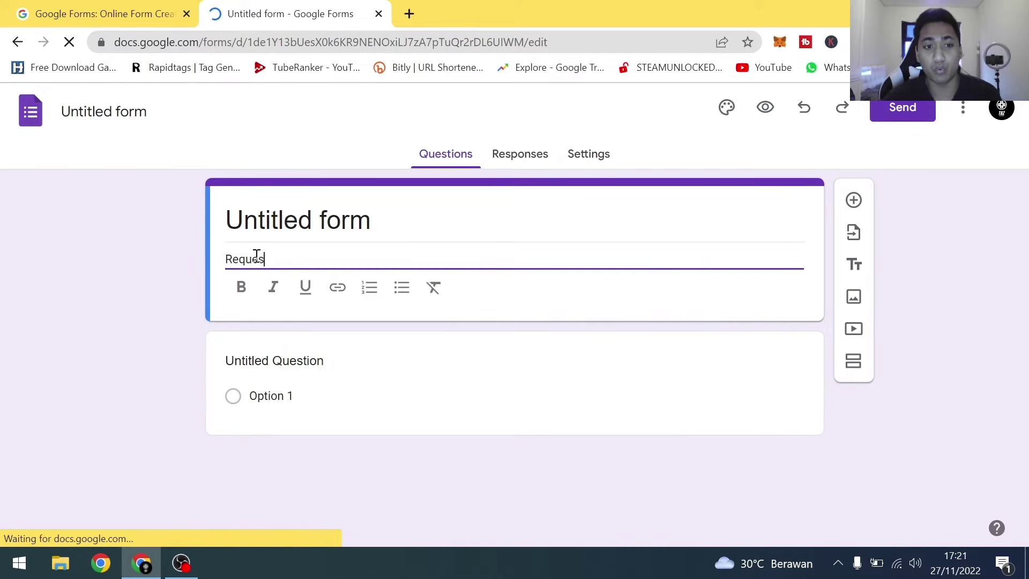
text(t )
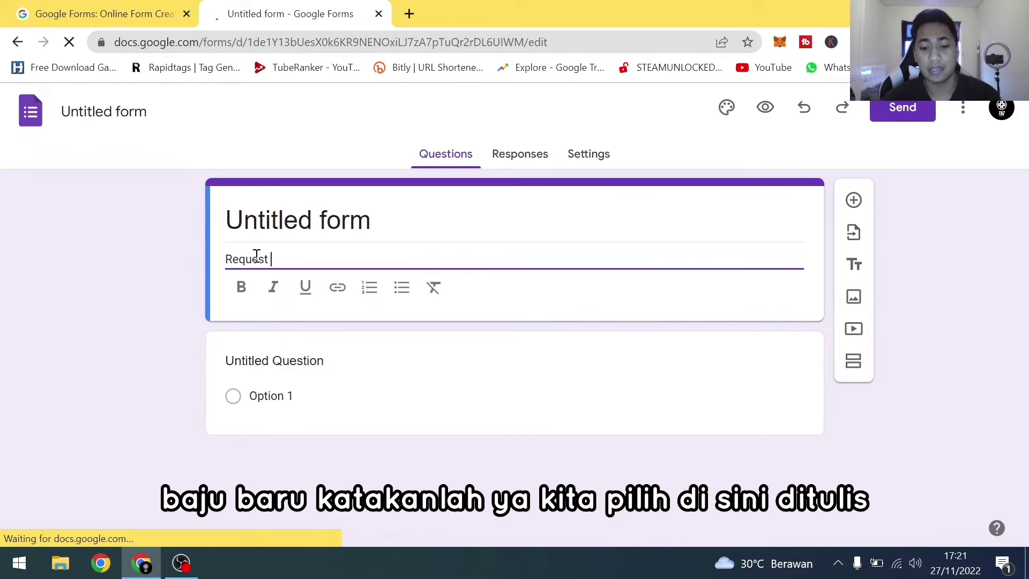
text(baju baru)
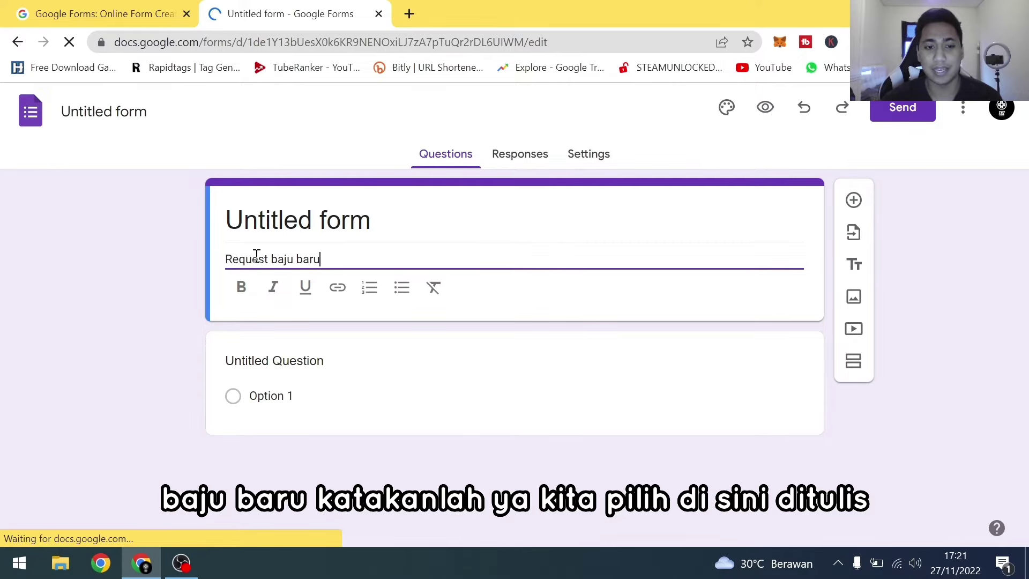
Title the first question "Nama", keep it as a short answer, and make it required, declining the tour offer
click(293, 361)
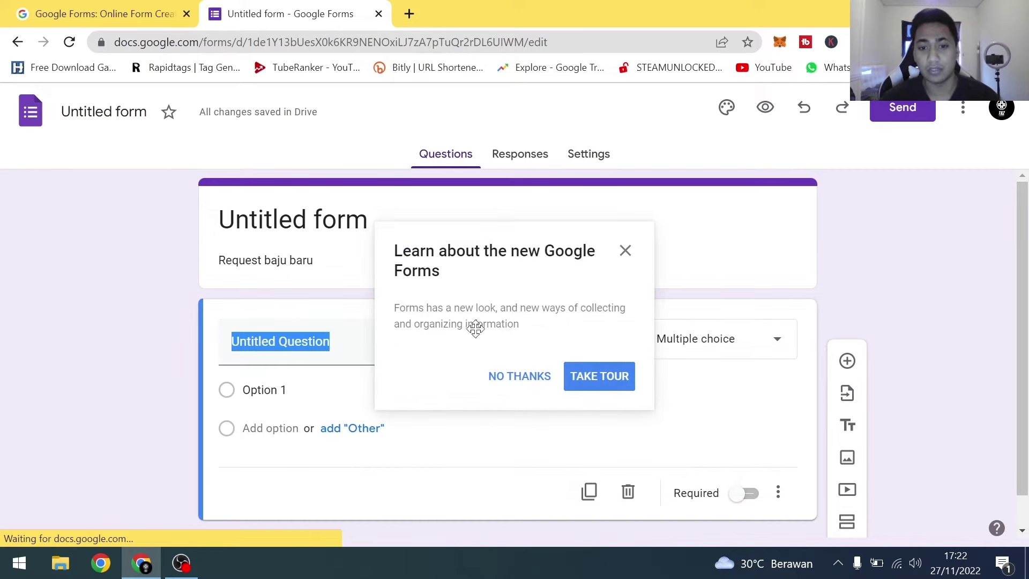
click(539, 375)
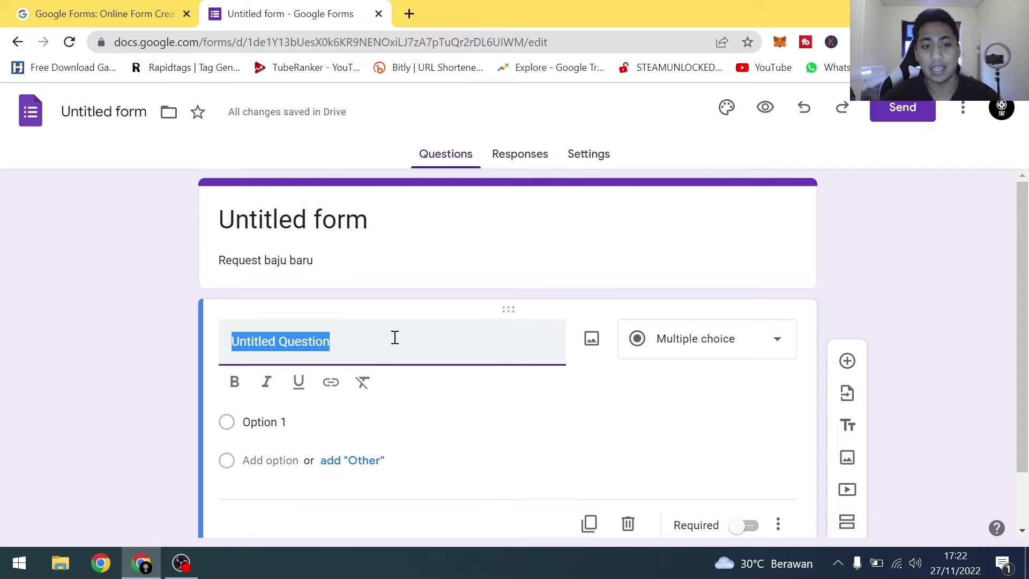
text(Nama)
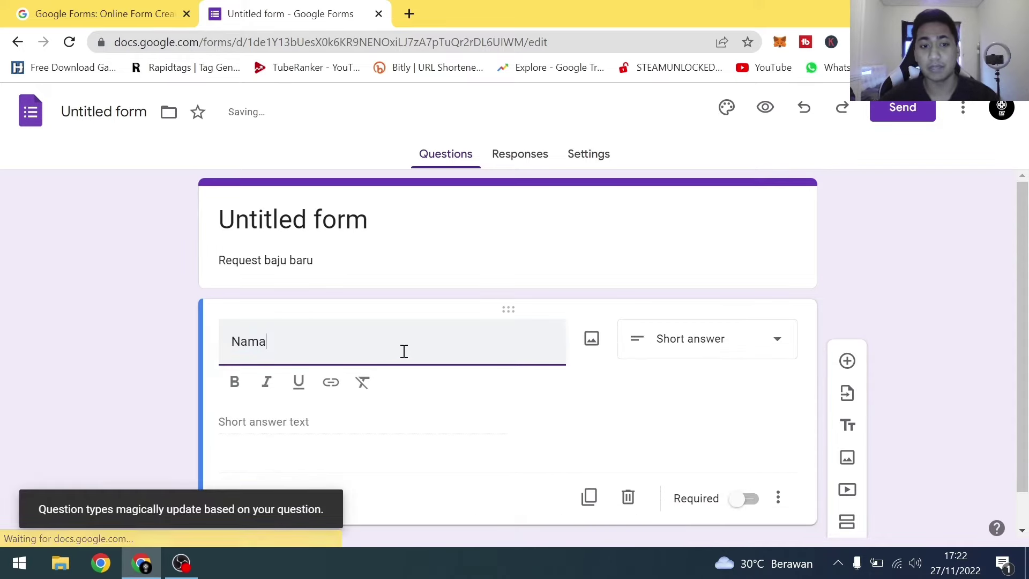
click(743, 352)
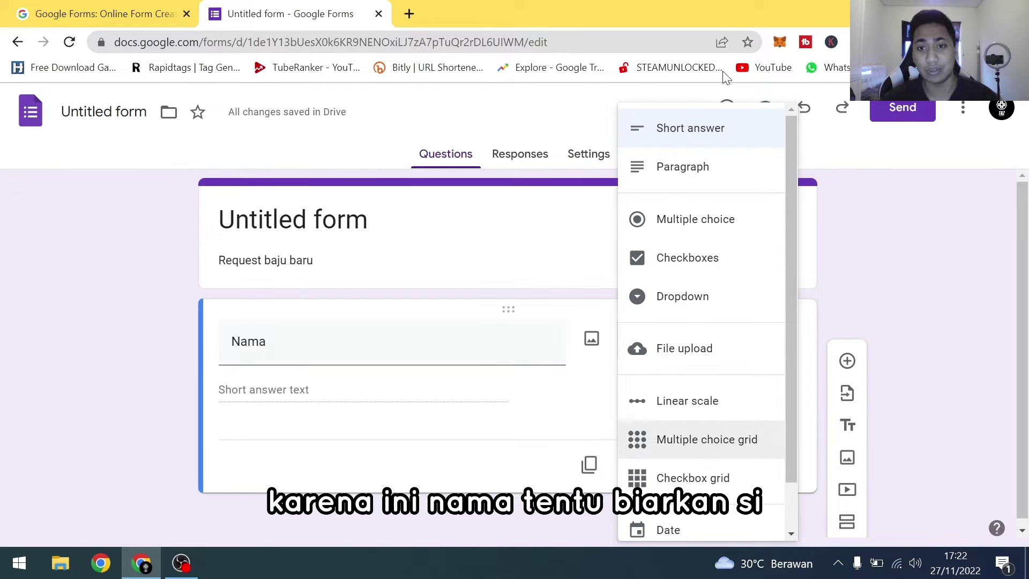
click(738, 137)
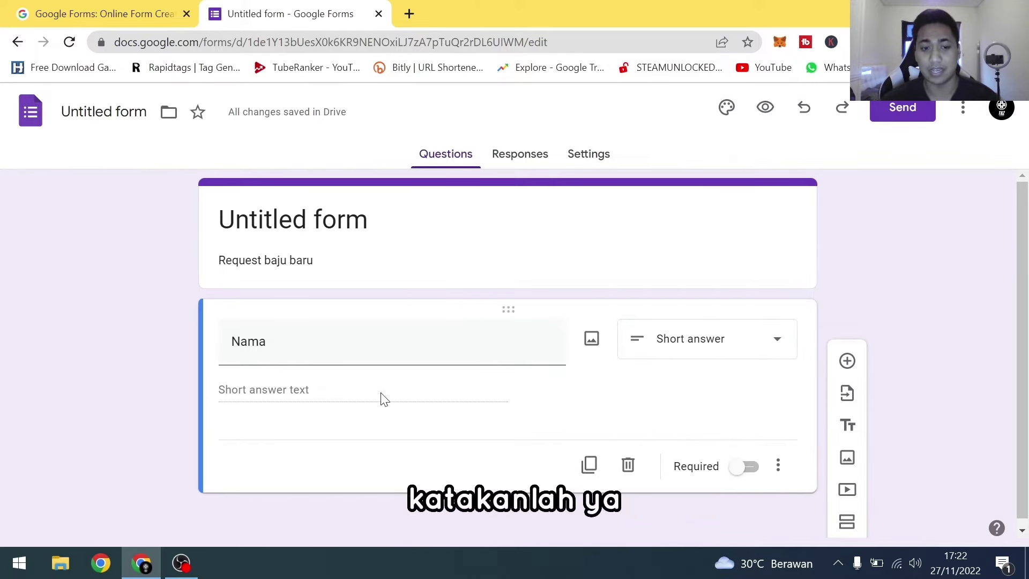
click(742, 467)
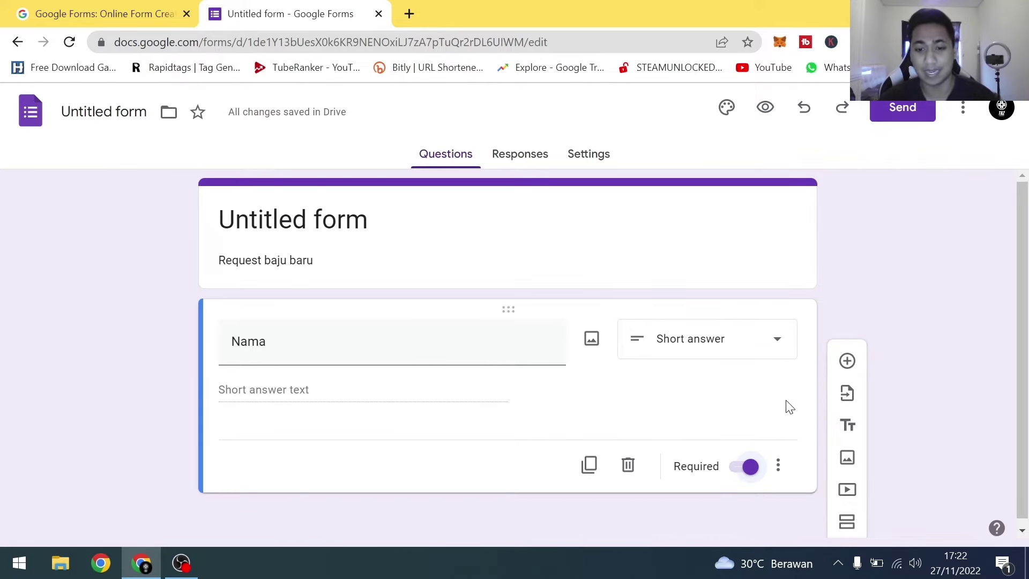
Add a second question titled "Ukuran Baju" with the multiple choice type
click(846, 362)
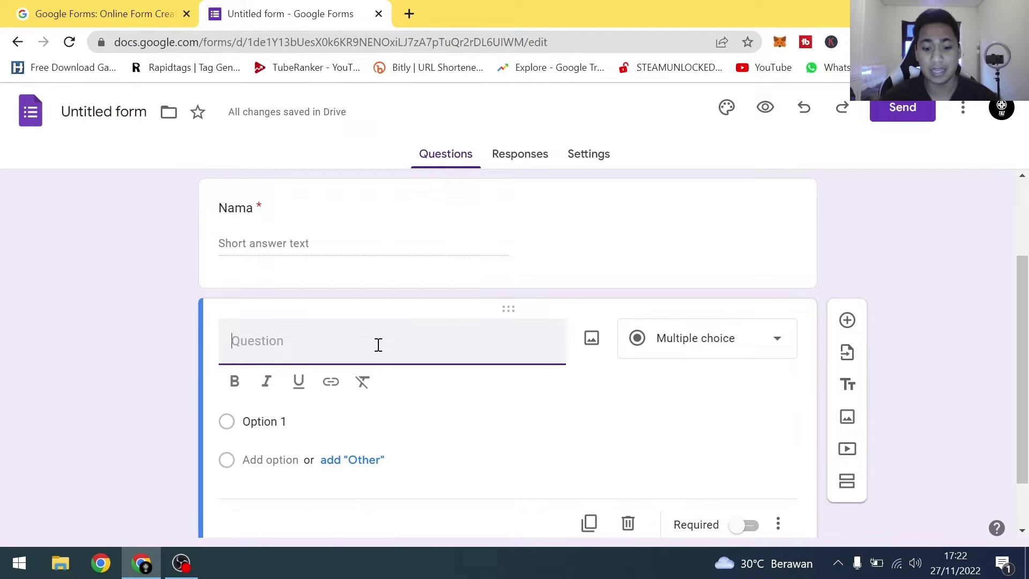
text(Ukura)
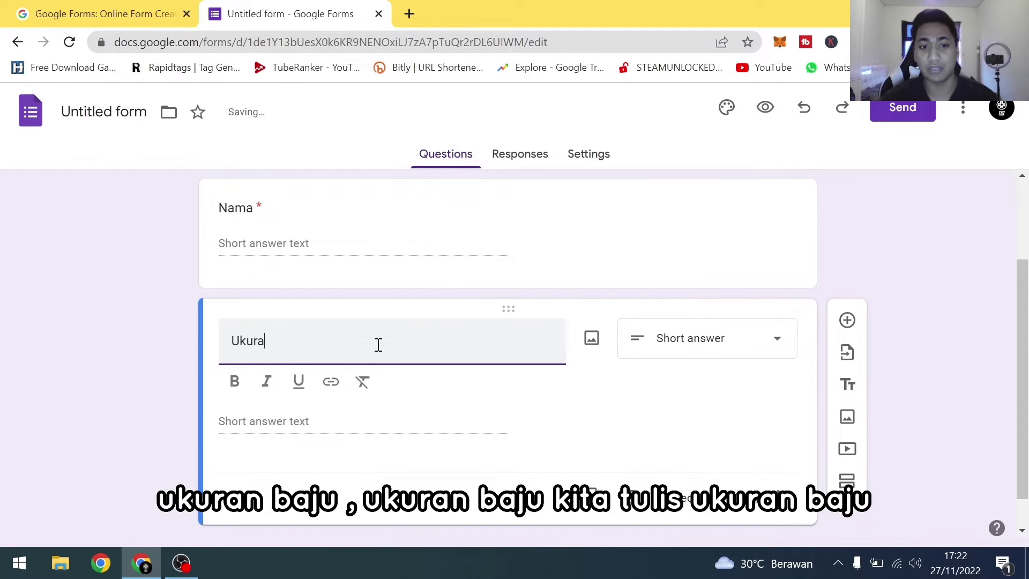
text(n Baju)
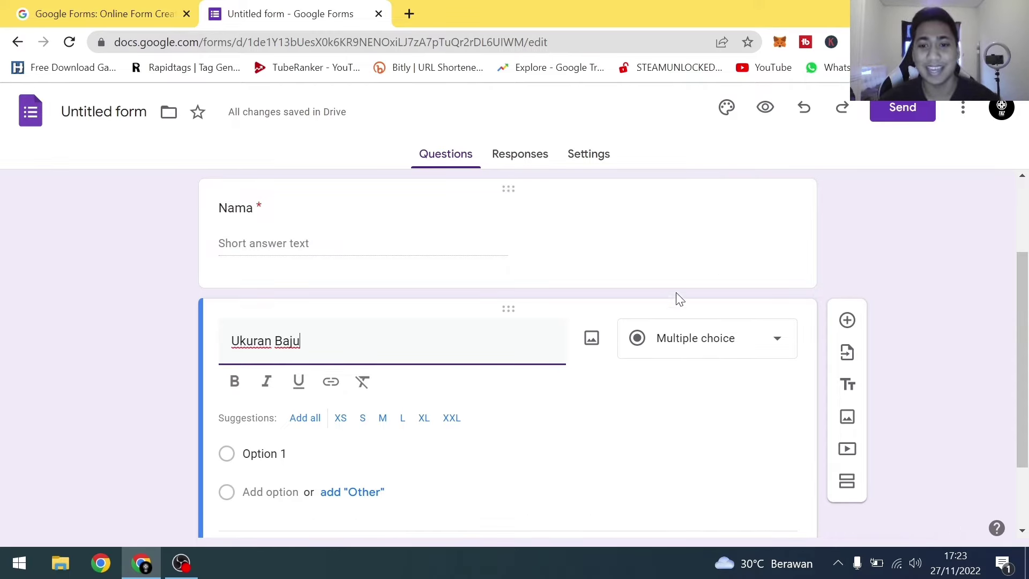
click(698, 349)
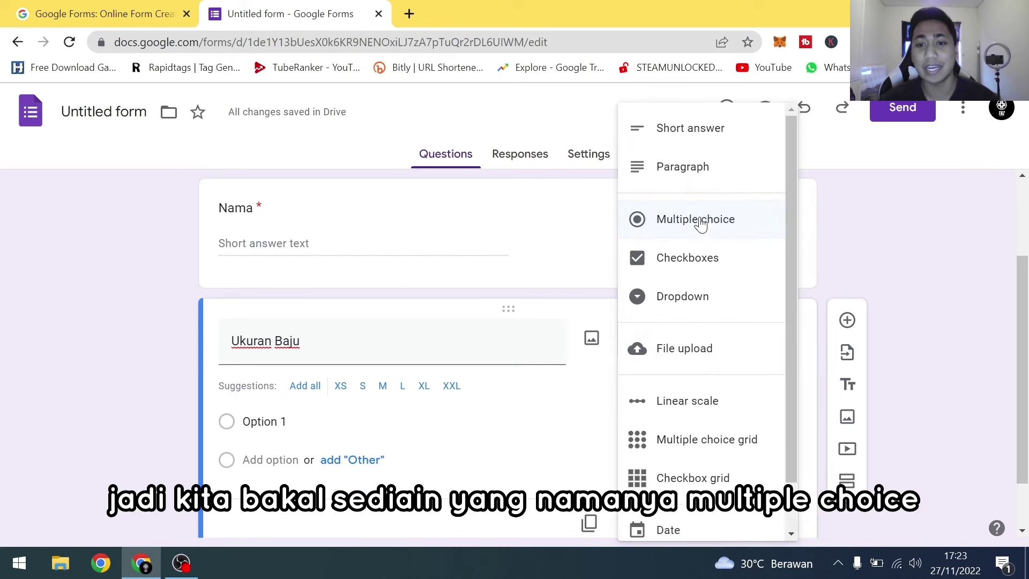
click(708, 224)
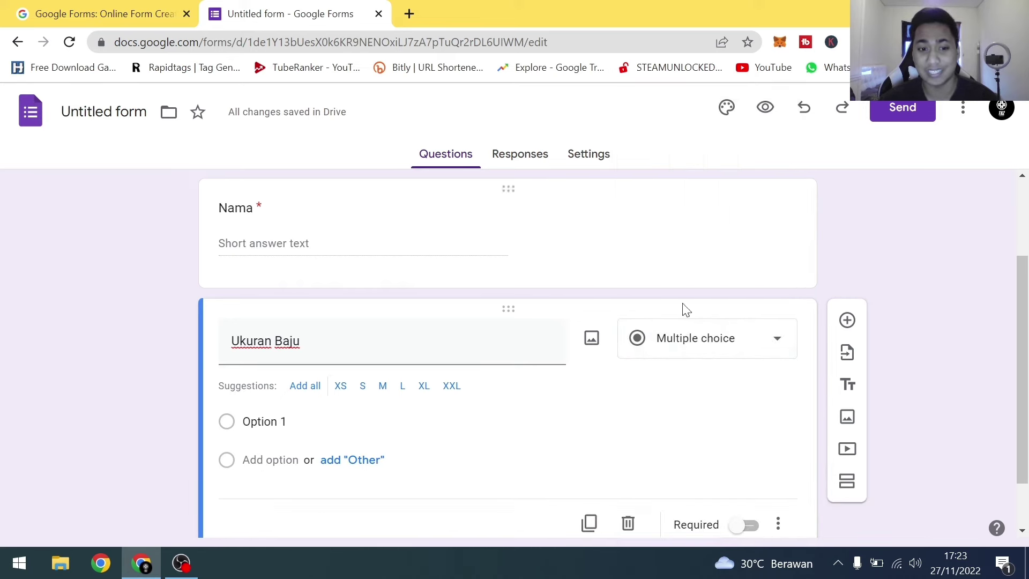
Give the Ukuran Baju question the answer options XS, S, M, L, XL and XXL
click(298, 424)
text(XS)
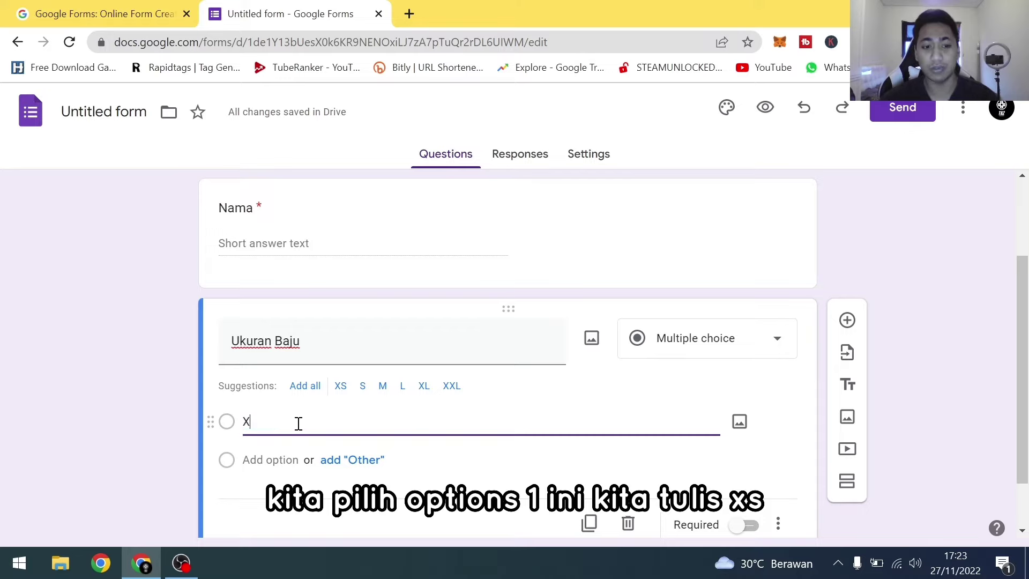
click(276, 461)
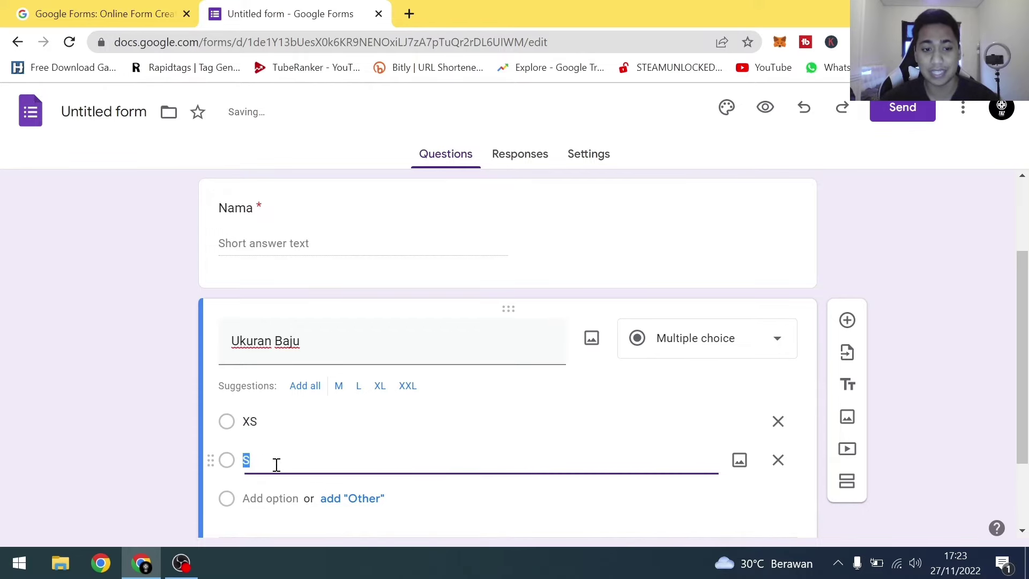
text(S)
click(279, 497)
text(M)
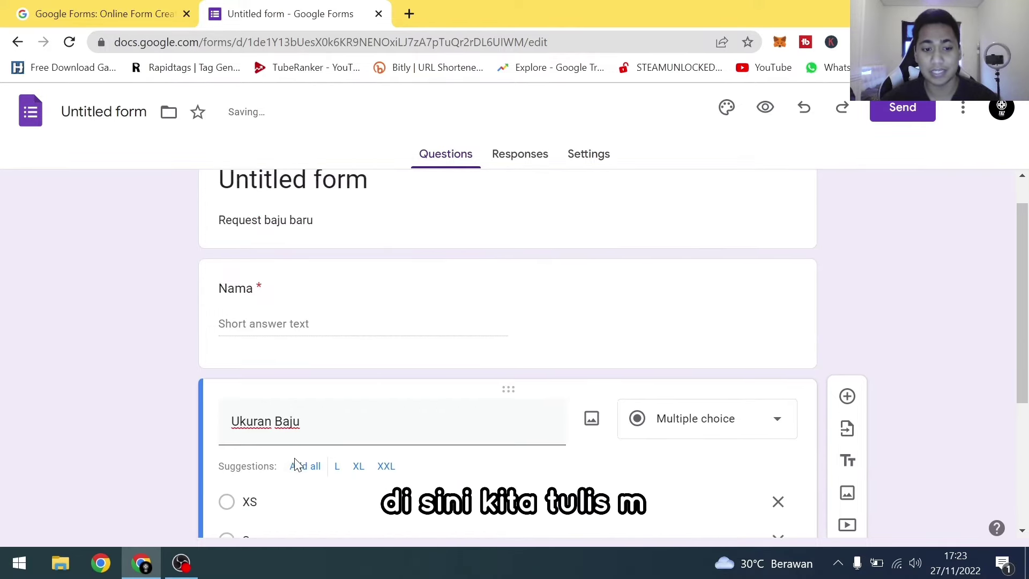
click(271, 394)
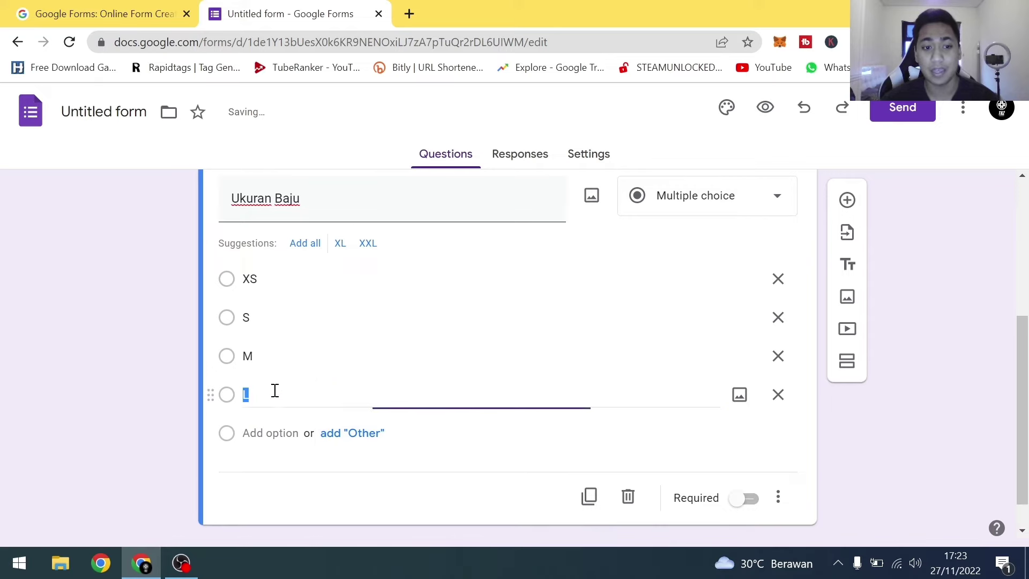
text(L)
click(270, 434)
text(XL)
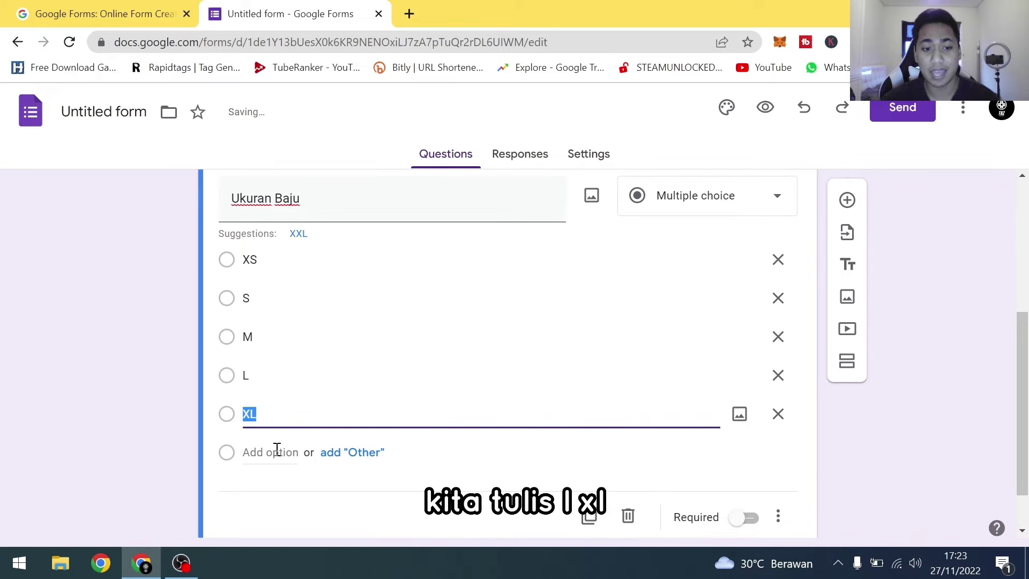
click(276, 450)
text(XXL)
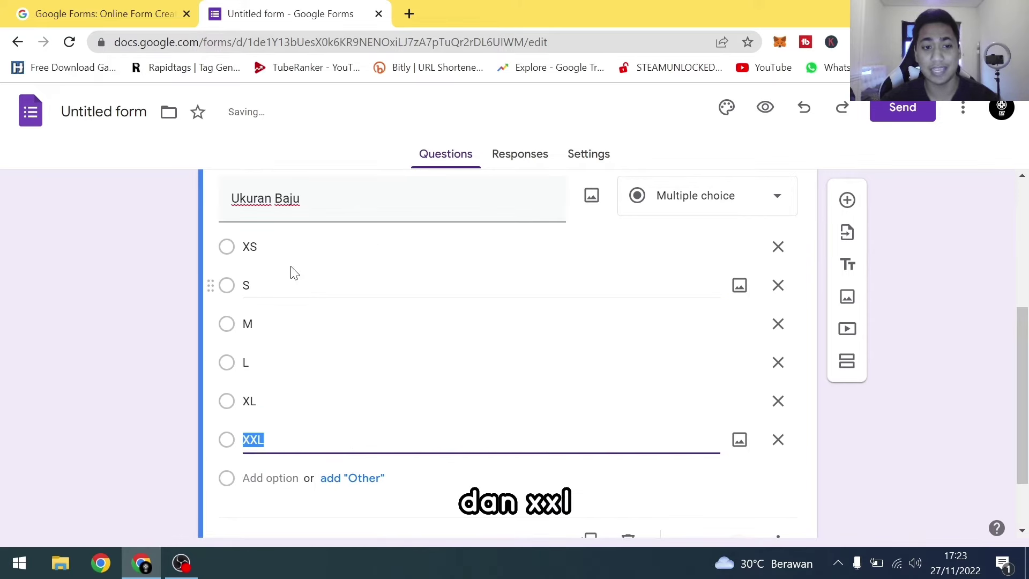
Make the Ukuran Baju question required
click(944, 306)
scroll(739, 393, down, 2)
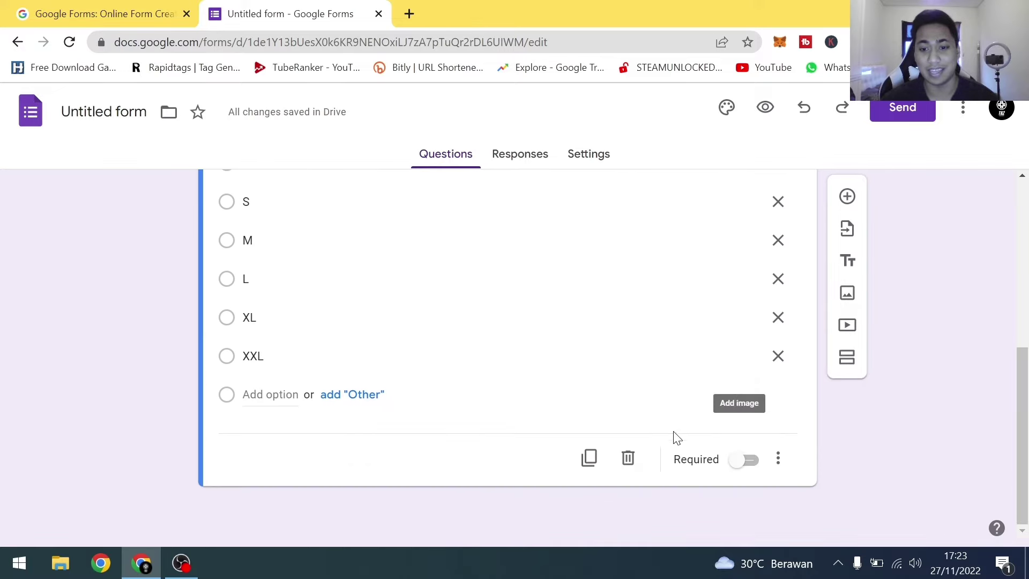
click(744, 462)
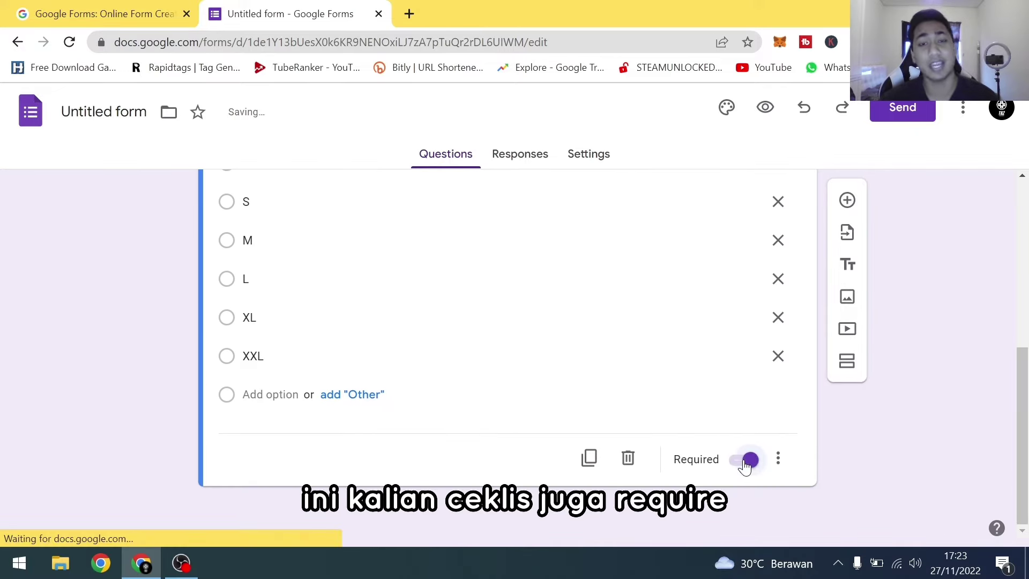
Add a third question titled "Alamat" after the size question, with the paragraph answer type
drag(1024, 394, 1023, 366)
drag(1024, 427, 1026, 351)
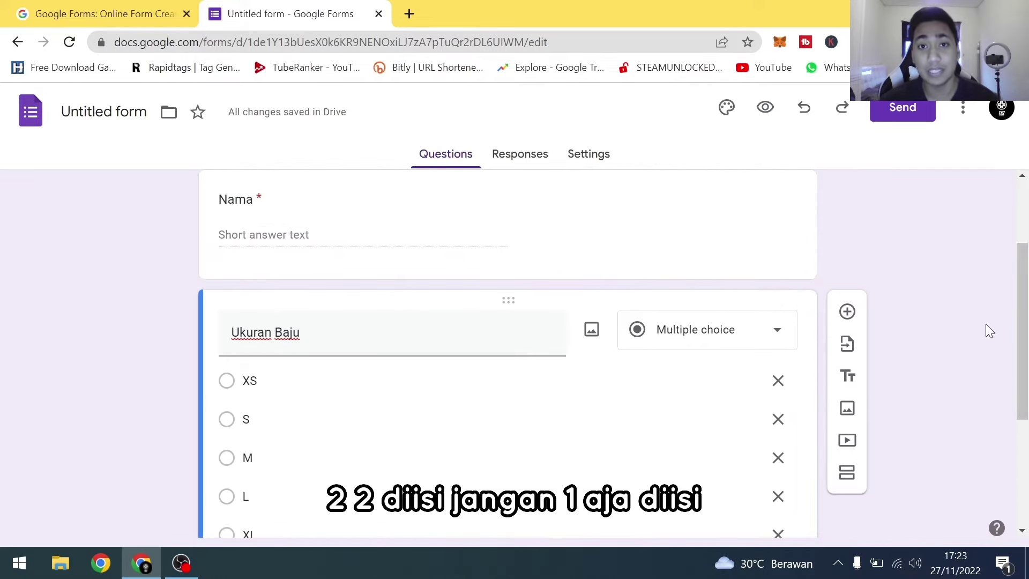
scroll(973, 343, up, 1)
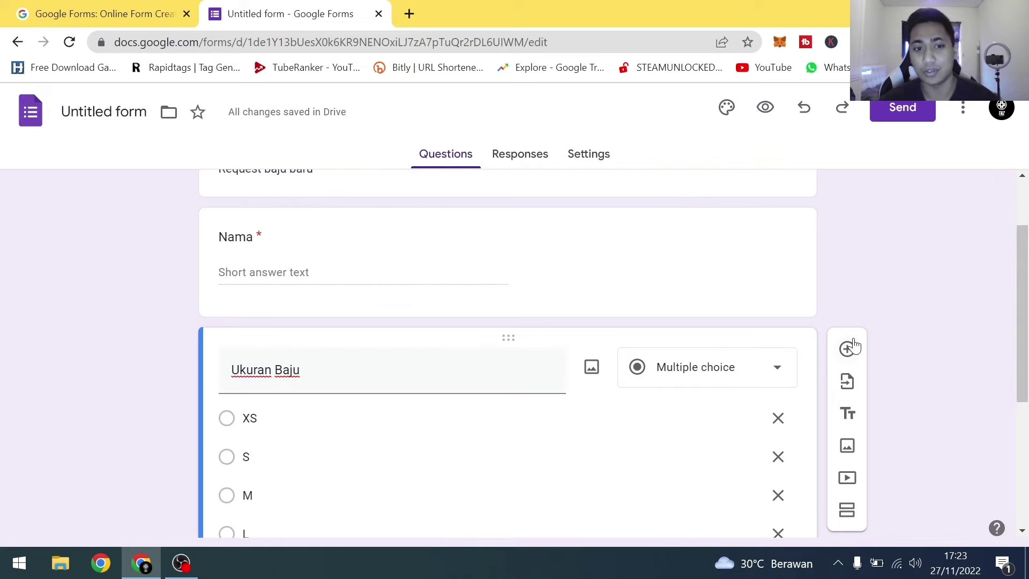
click(848, 348)
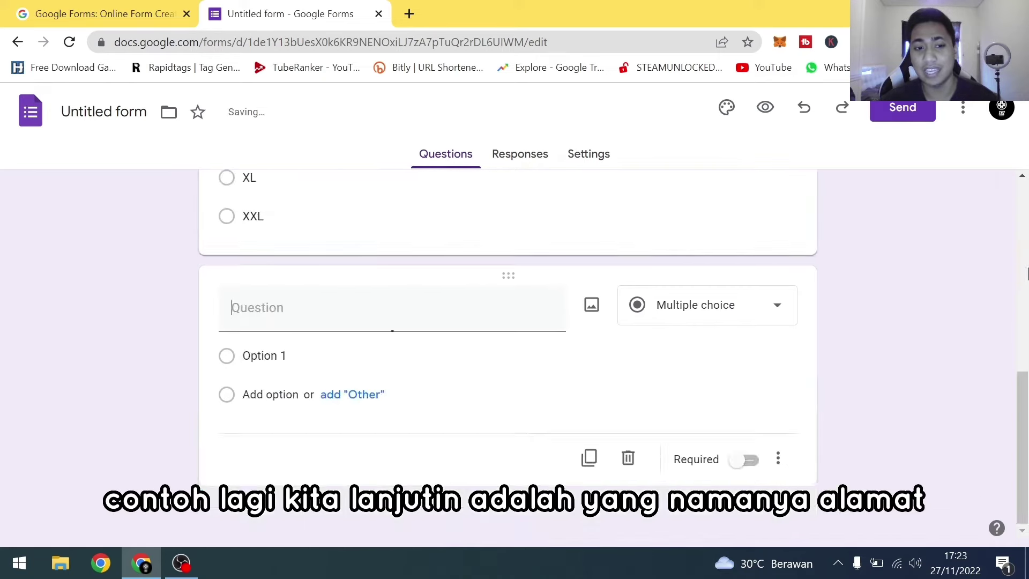
scroll(1027, 469, down, 6)
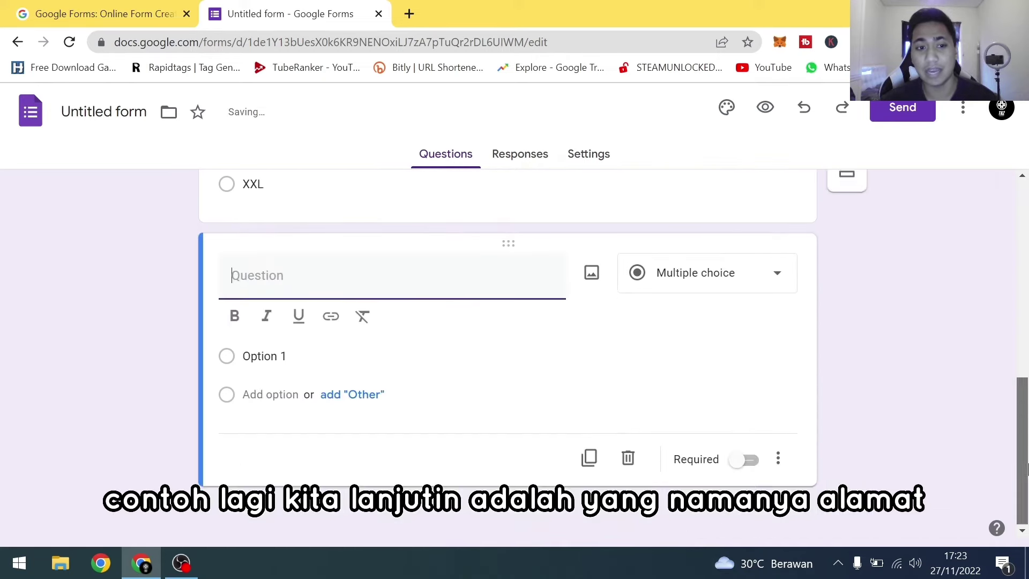
text(Ala)
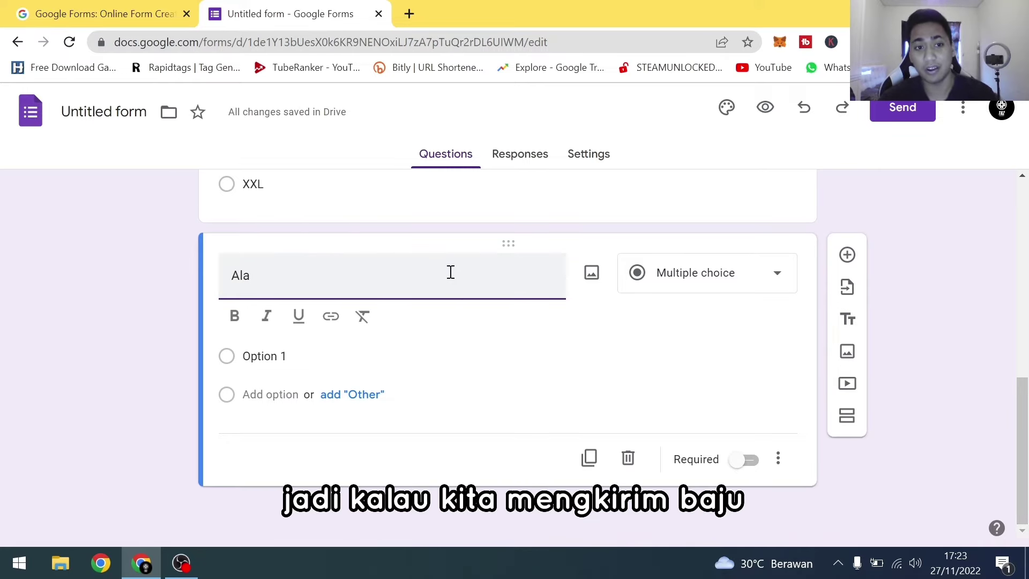
text(mat)
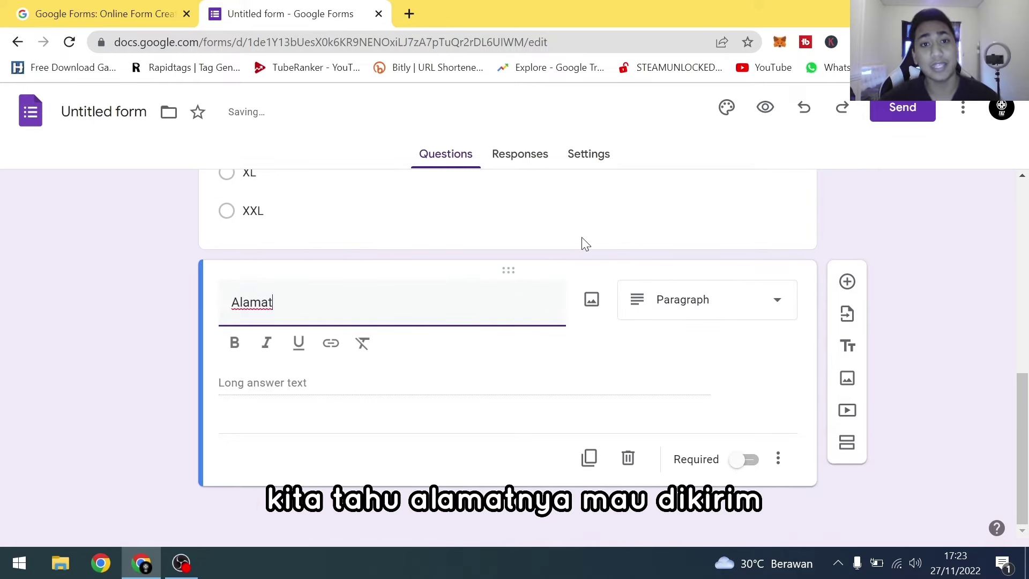
click(696, 294)
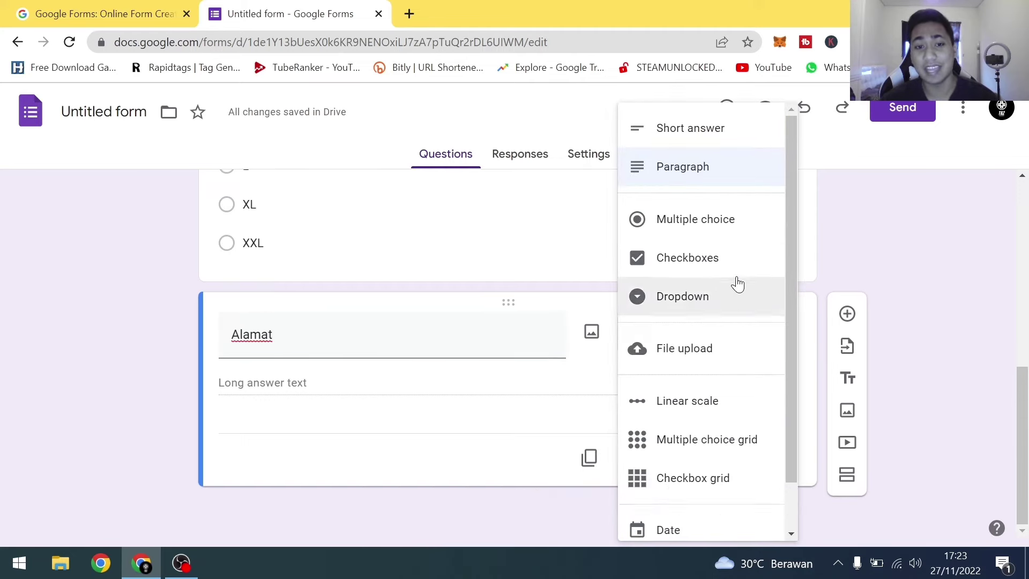
click(711, 171)
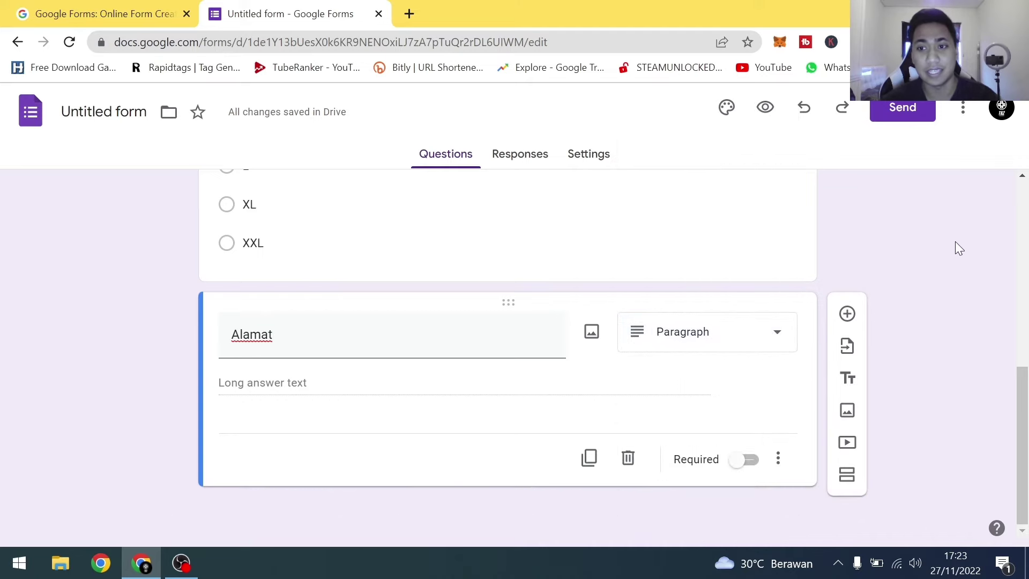
drag(1023, 445, 1023, 260)
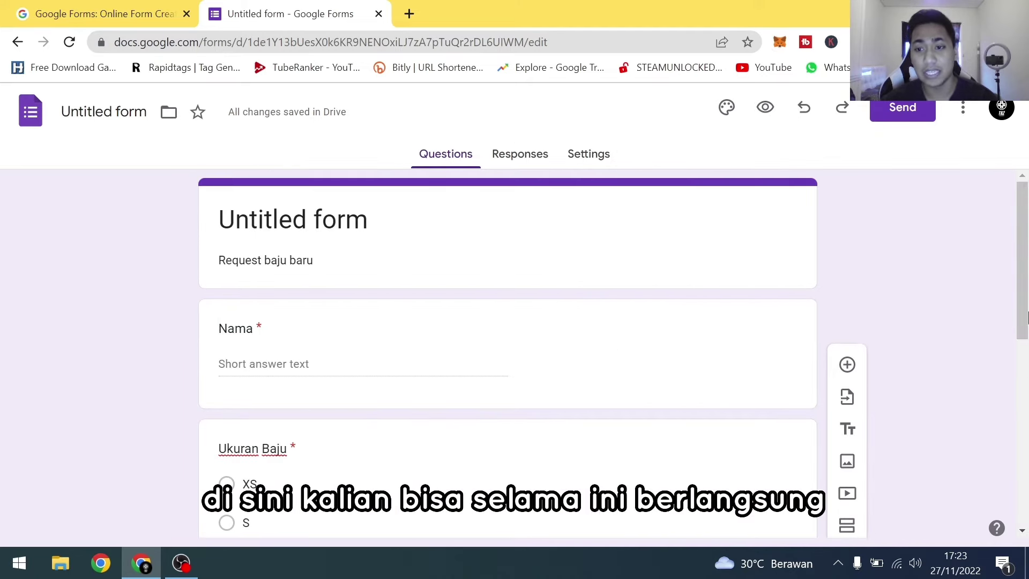
Make the Alamat question required
click(1023, 522)
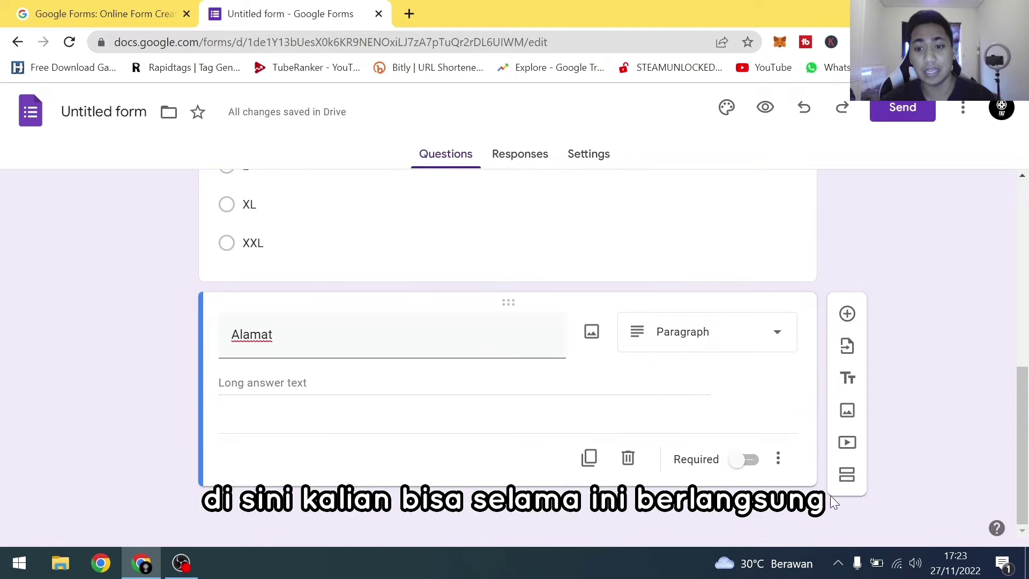
click(746, 462)
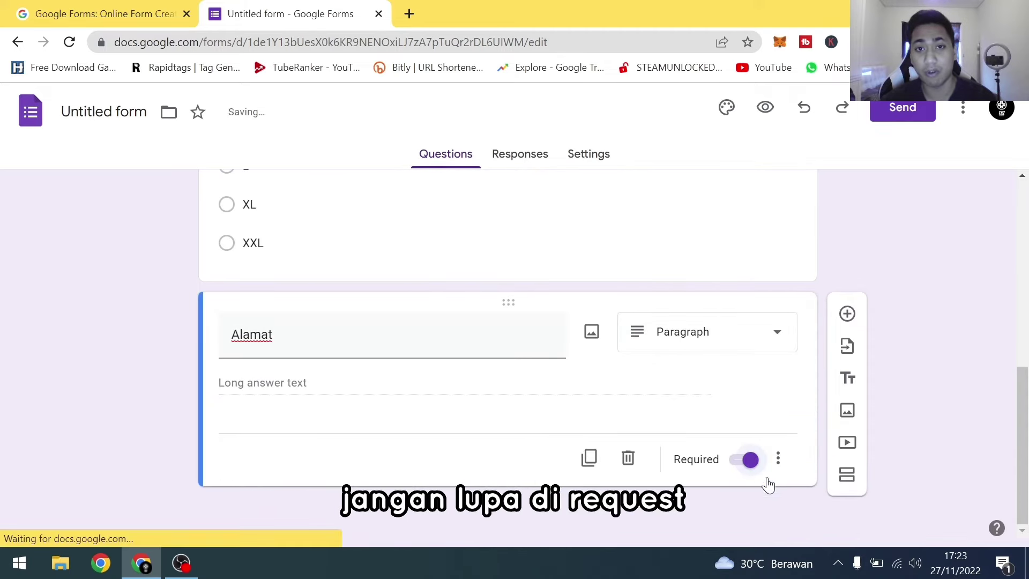
scroll(672, 178, up, 8)
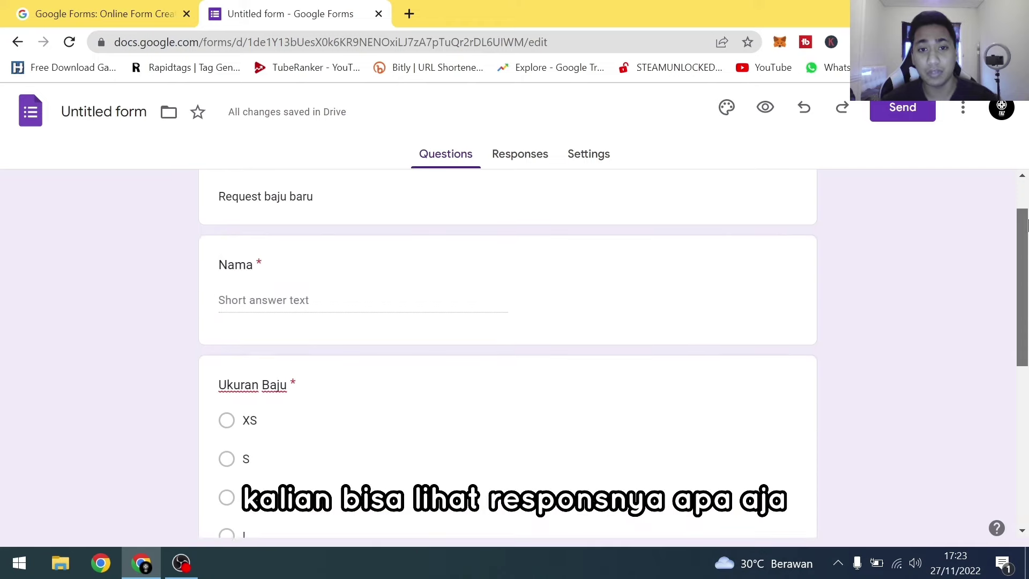
Check the form's responses, and open the respondent preview to examine its title and description
click(526, 155)
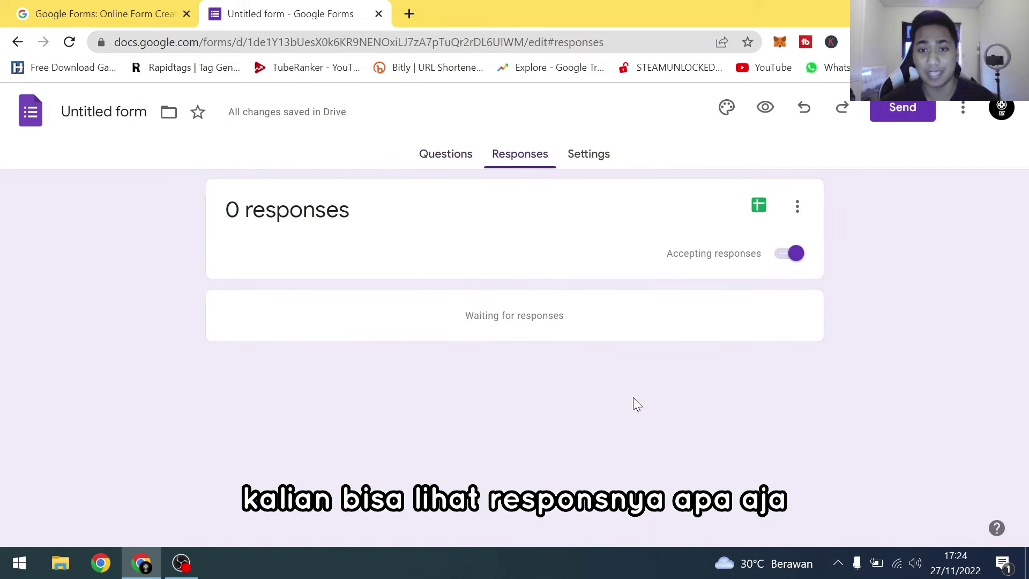
click(766, 109)
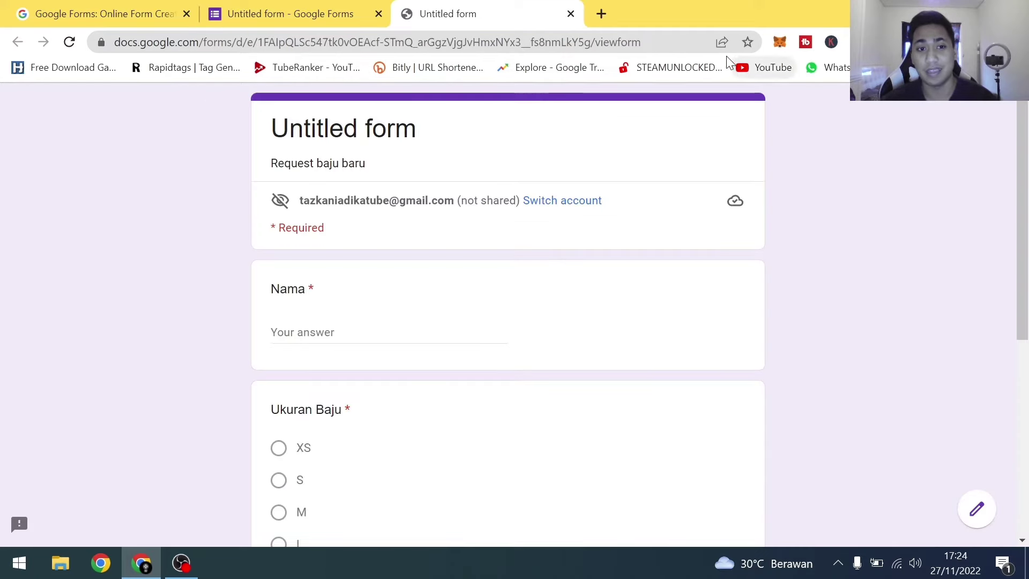
scroll(1027, 138, down, 2)
scroll(554, 32, up, 2)
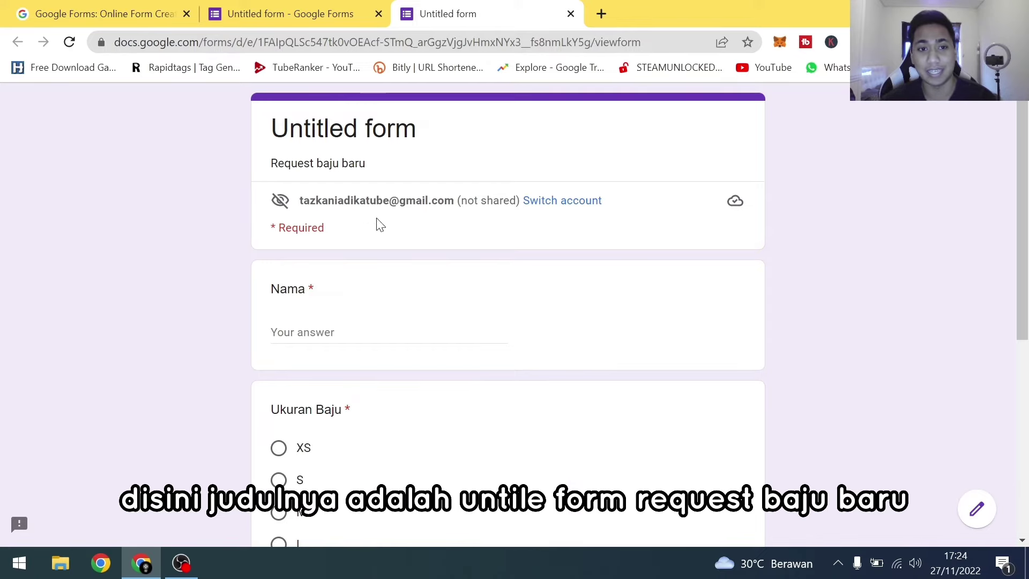
drag(273, 128, 462, 140)
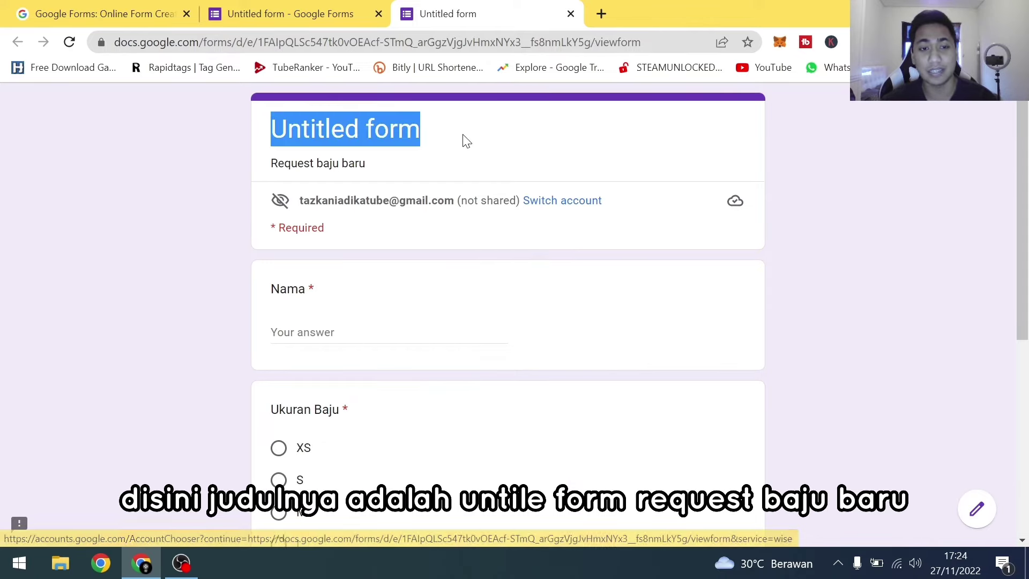
click(329, 166)
drag(271, 163, 309, 167)
click(487, 165)
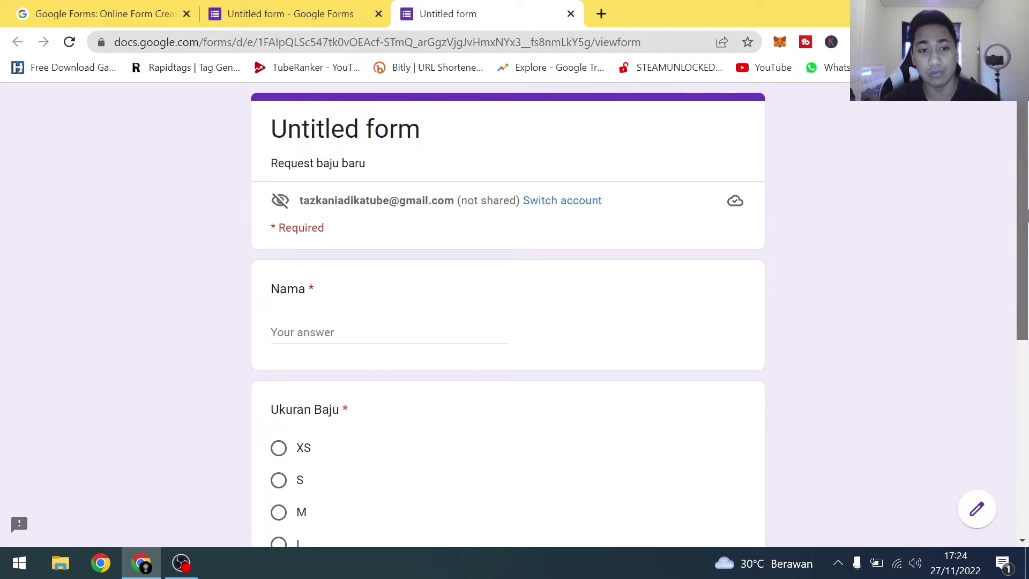
Submit a test response in the preview with a person's name under Nama, size L for Ukuran Baju and an address under Alamat
click(393, 332)
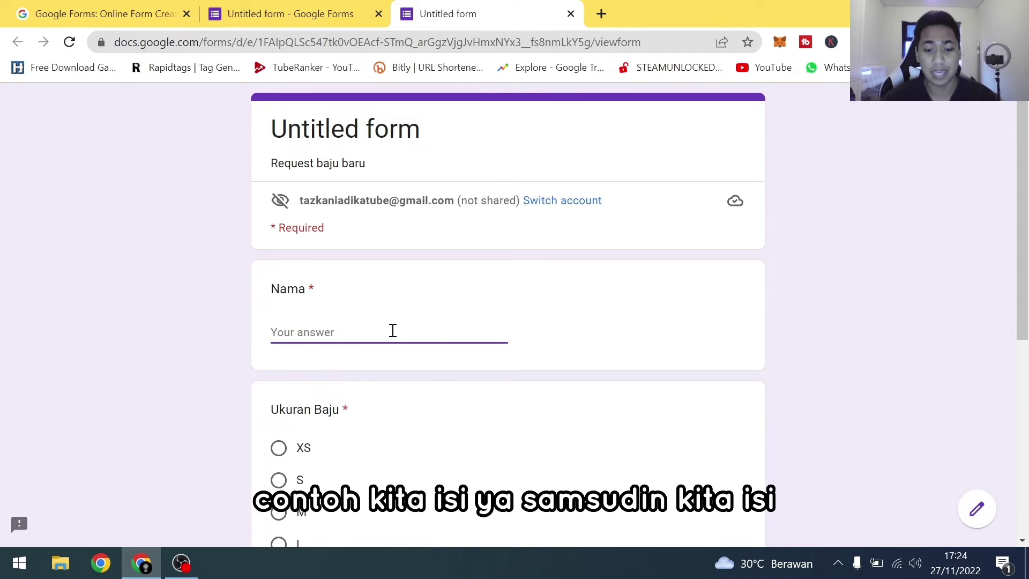
text(Samsudin)
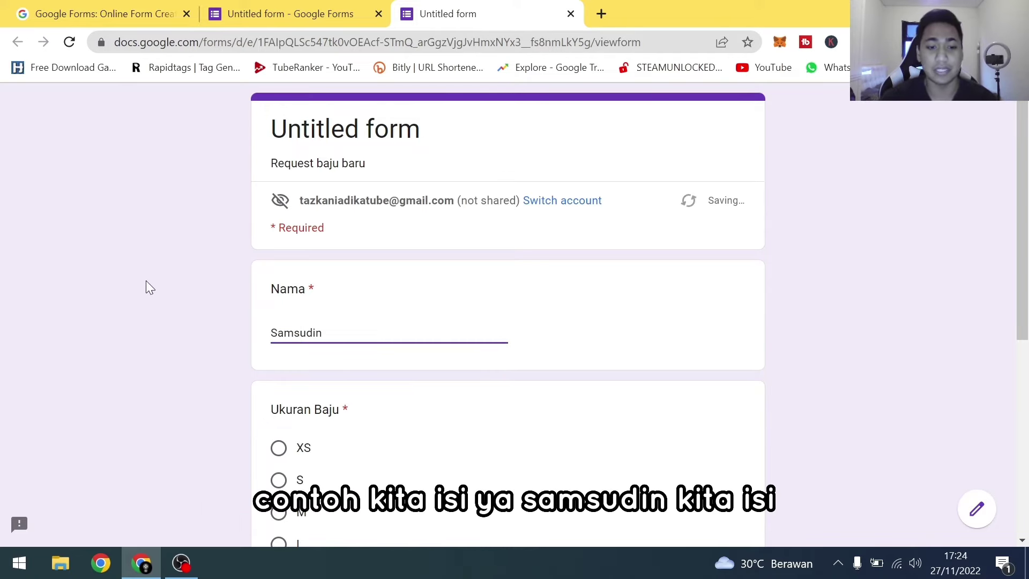
scroll(301, 305, down, 3)
click(281, 359)
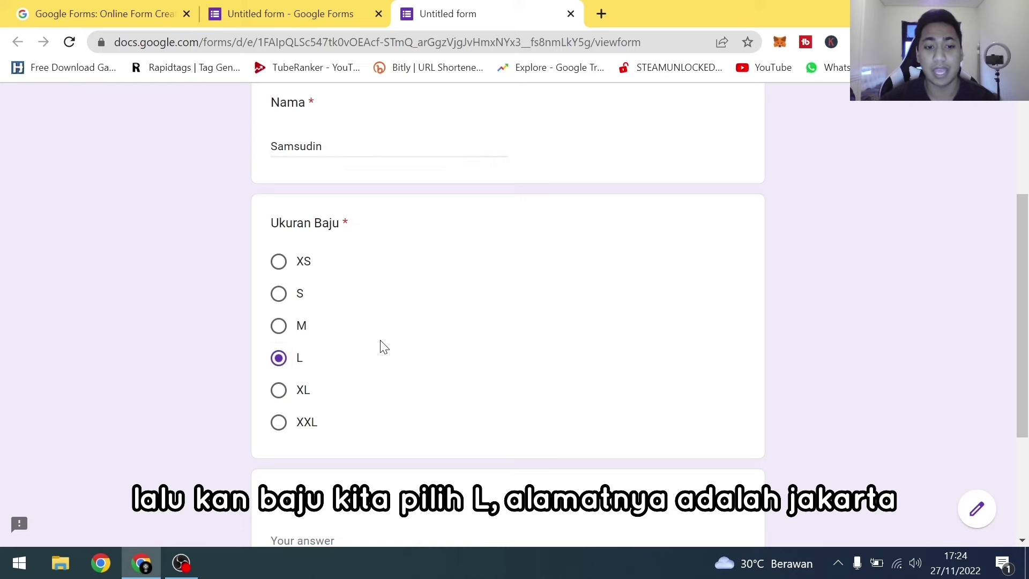
scroll(357, 413, down, 3)
click(356, 362)
text(Ja)
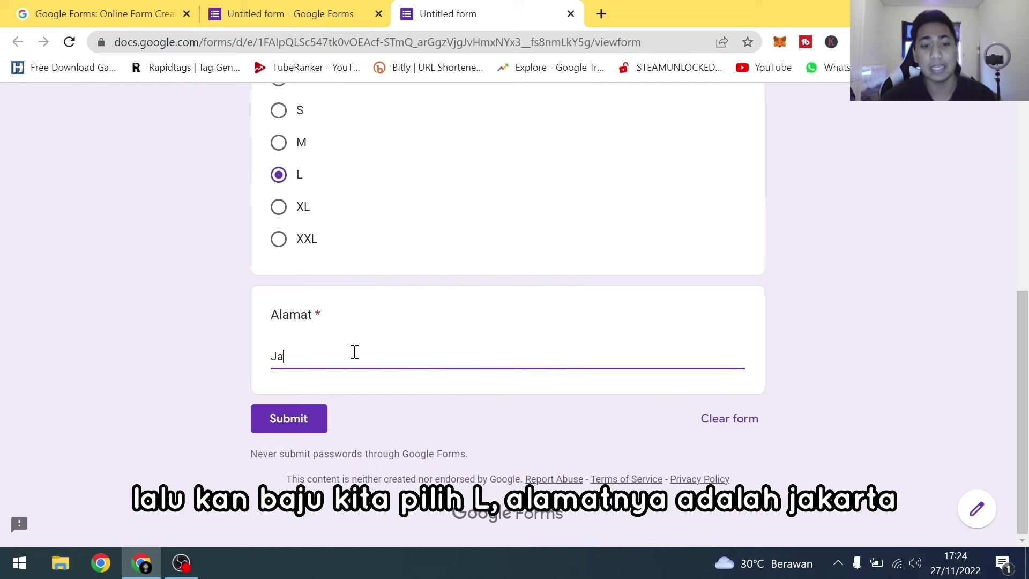
text(karta )
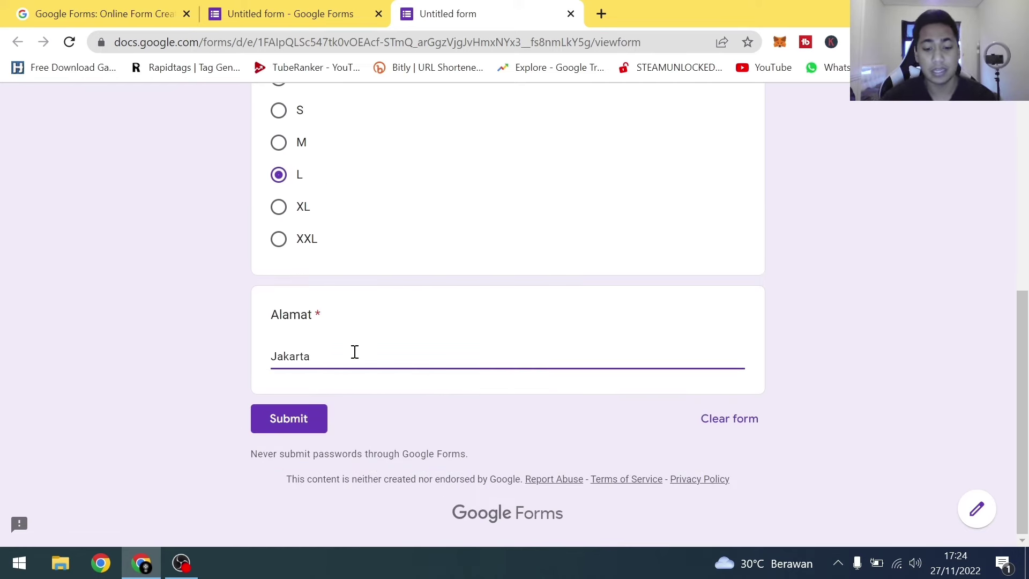
text(Utara)
click(313, 421)
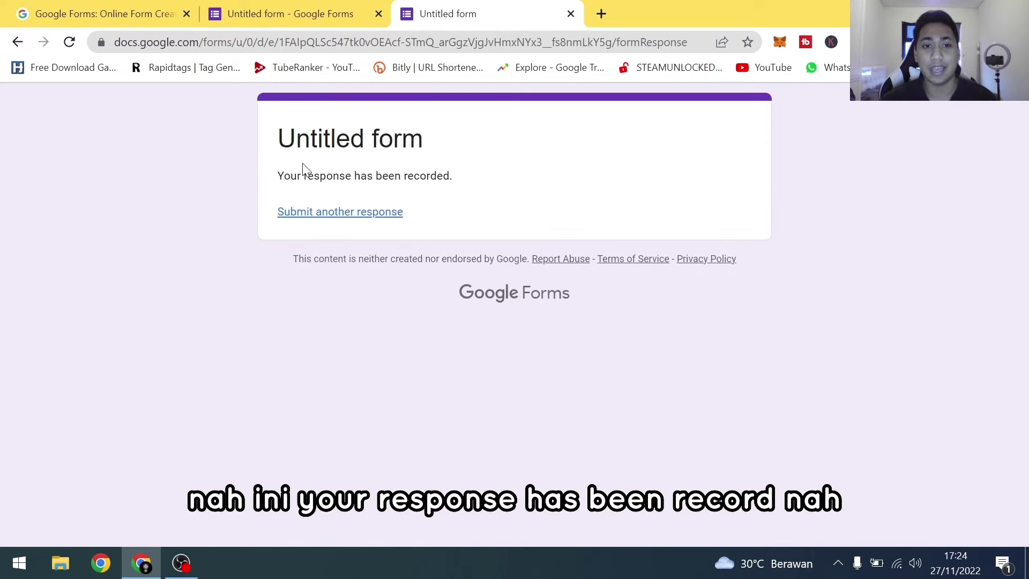
drag(280, 176, 402, 176)
click(531, 183)
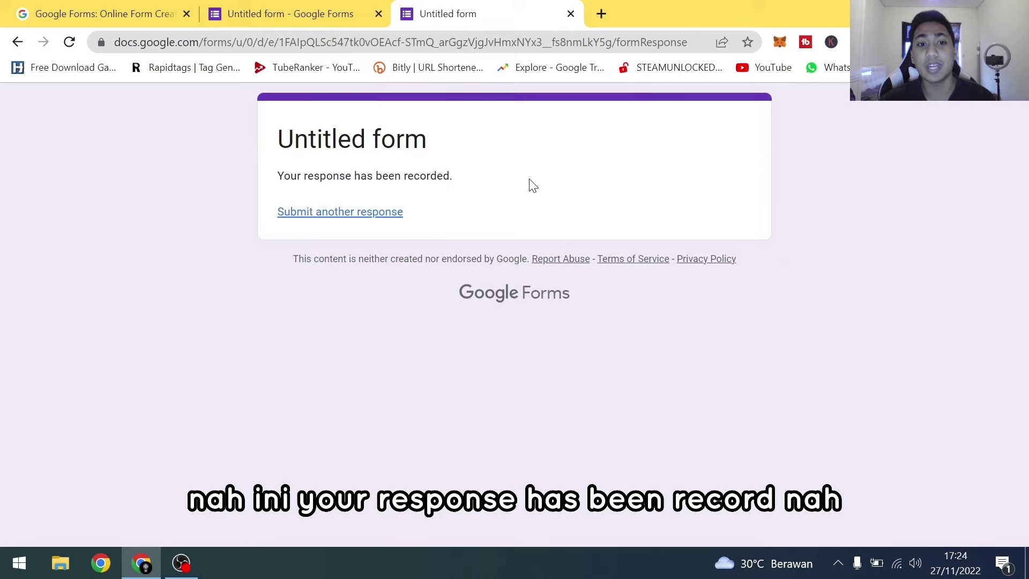
Return to the form editor and review the response summary, including the Ukuran Baju chart
click(318, 8)
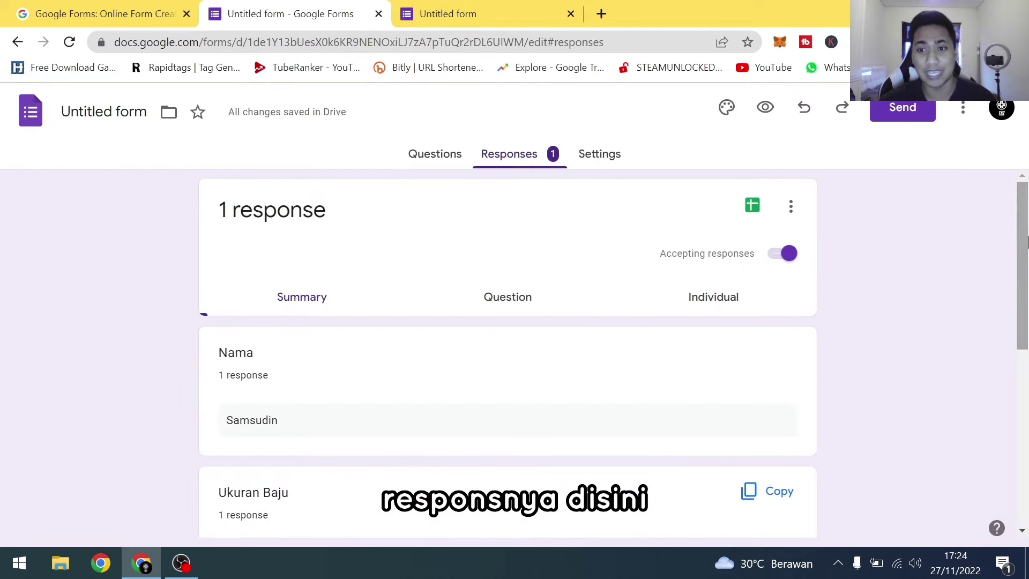
scroll(487, 320, down, 1)
scroll(1027, 272, down, 4)
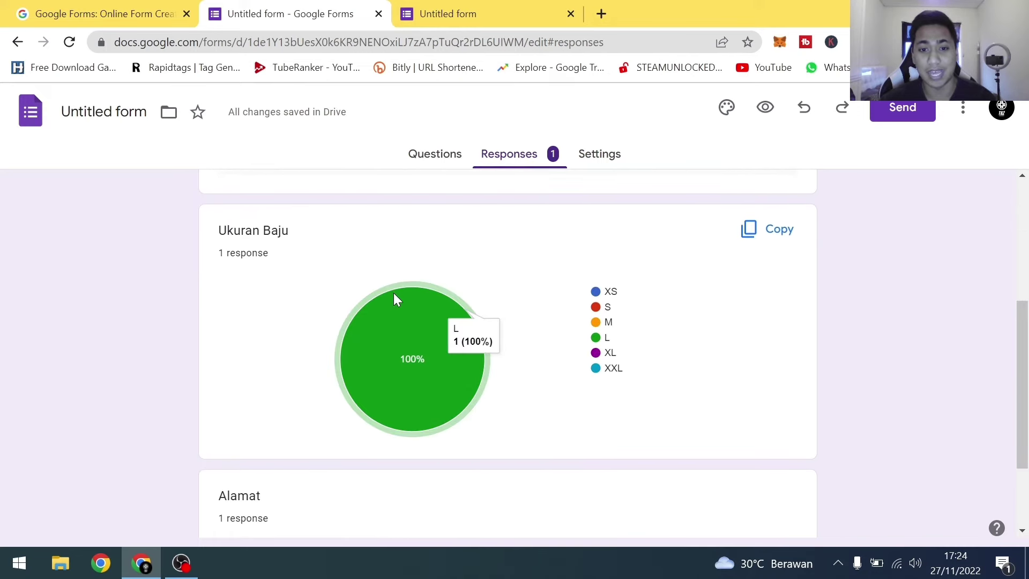
drag(1022, 385, 1021, 266)
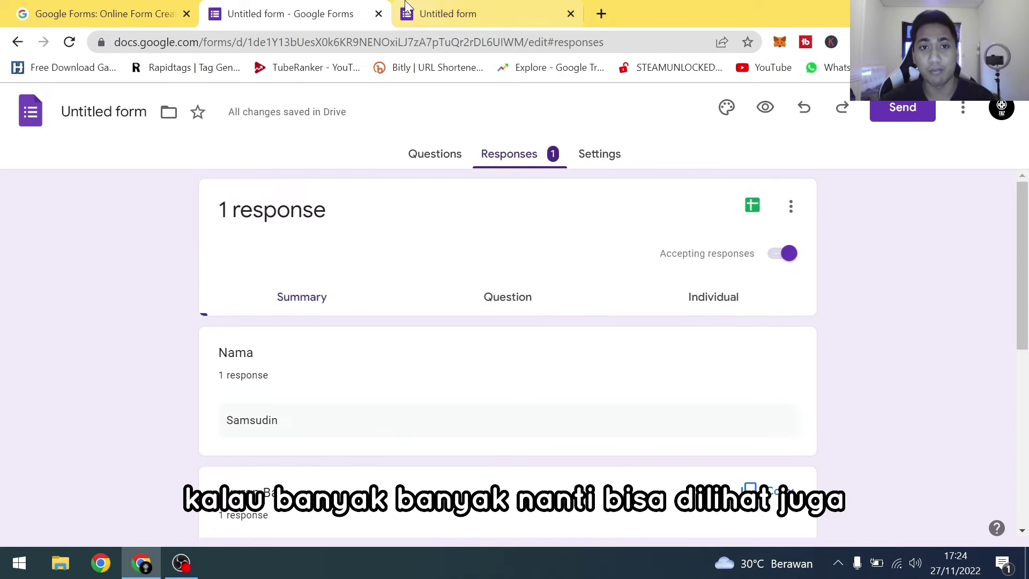
Submit another response from the preview with a different person's name, size XS and an address
click(408, 7)
click(356, 214)
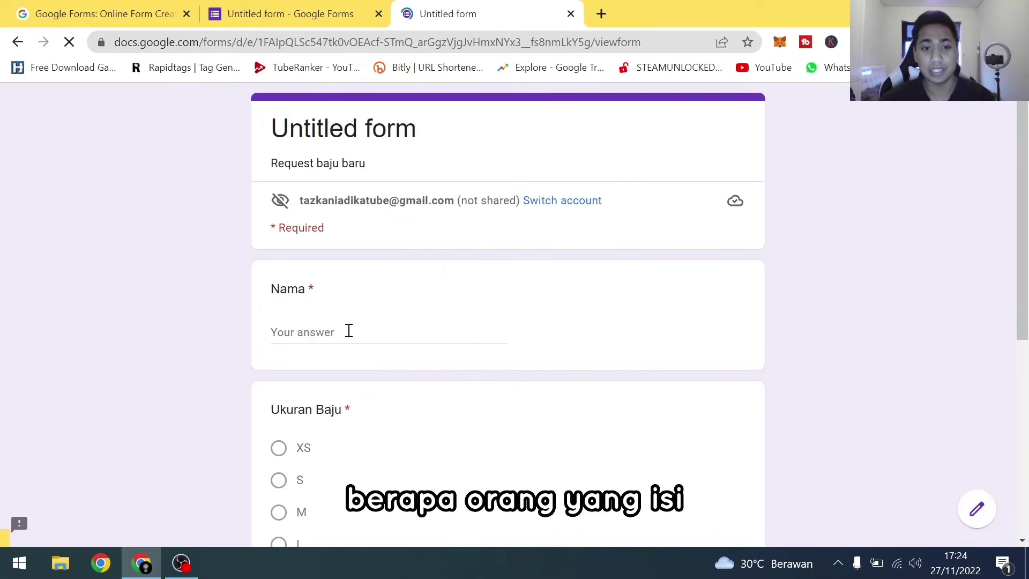
click(318, 332)
text(Maimunah)
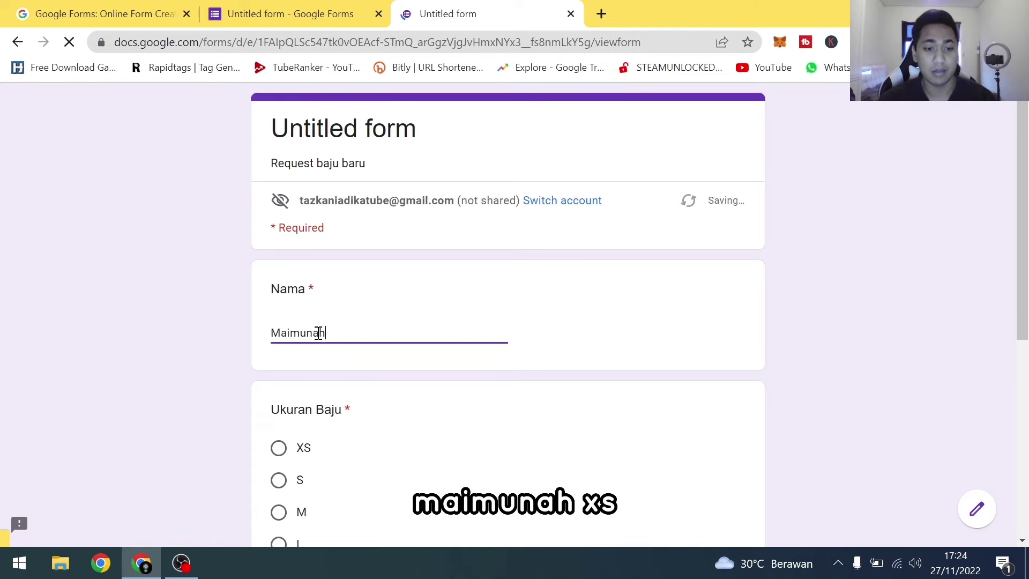
scroll(321, 333, down, 3)
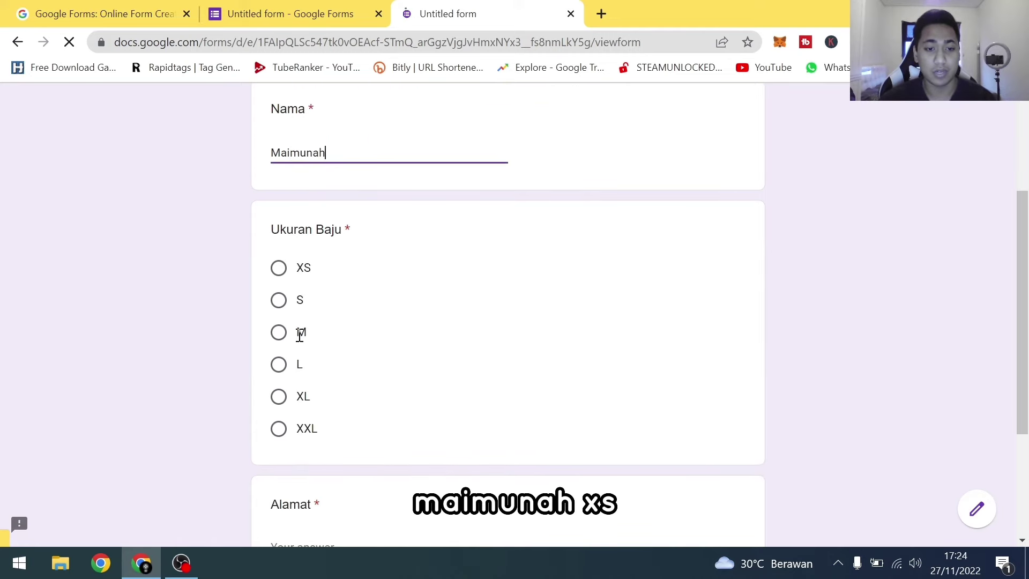
click(284, 268)
scroll(321, 429, down, 3)
click(360, 402)
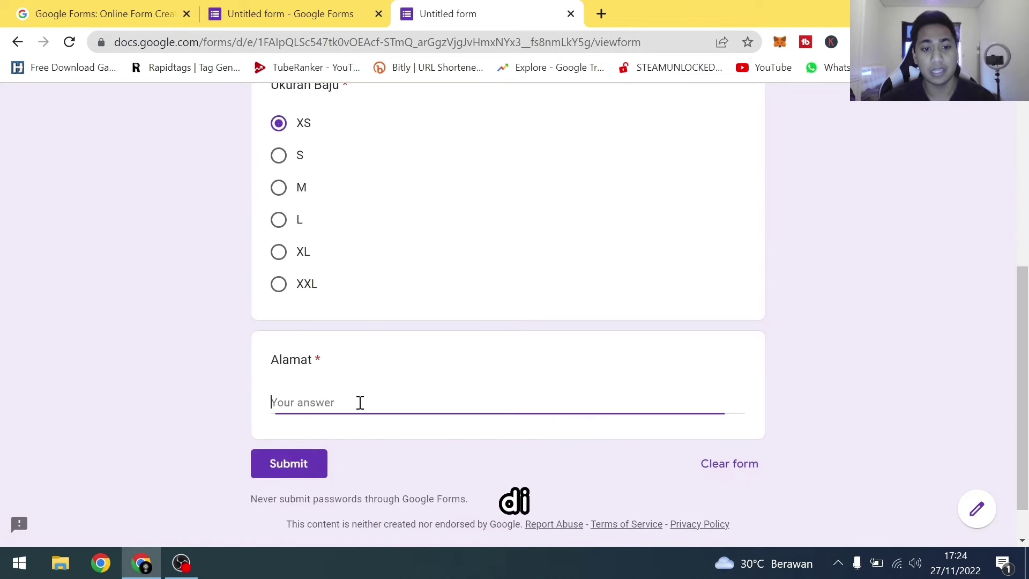
text(Arab)
click(289, 463)
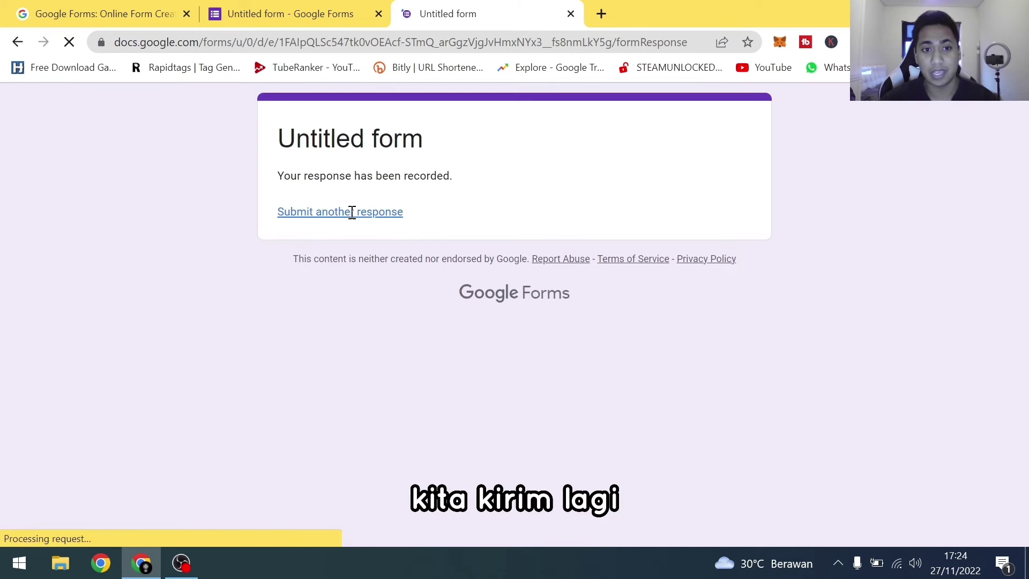
Submit a third response with a new respondent's name, size XXL and an address
click(349, 213)
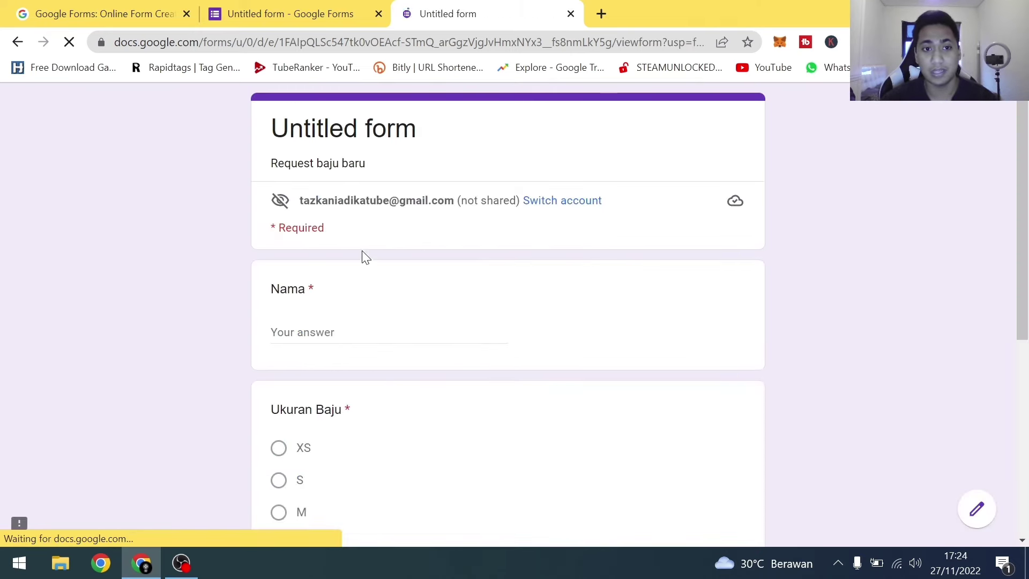
click(324, 325)
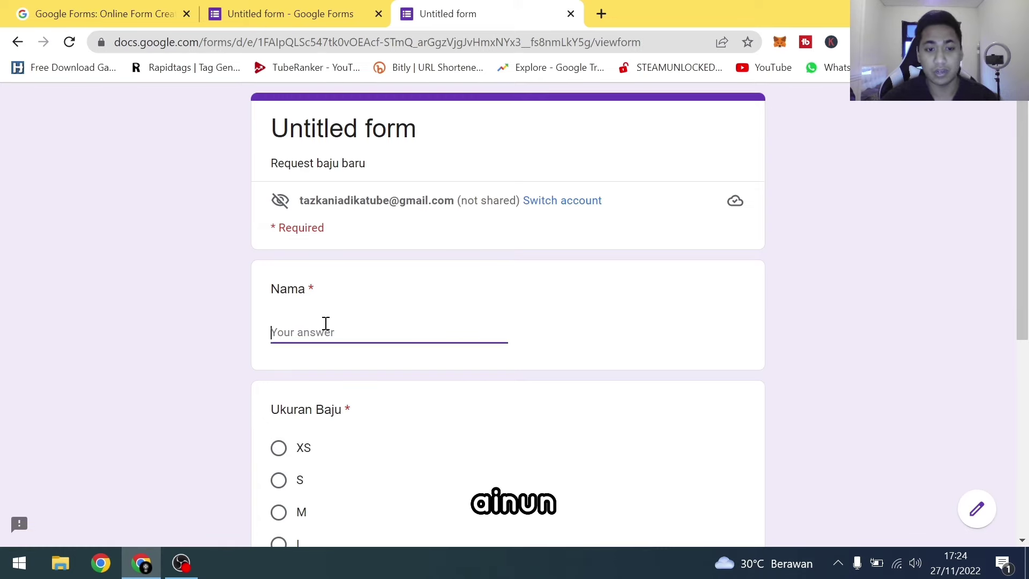
text(Ainun)
scroll(326, 323, down, 5)
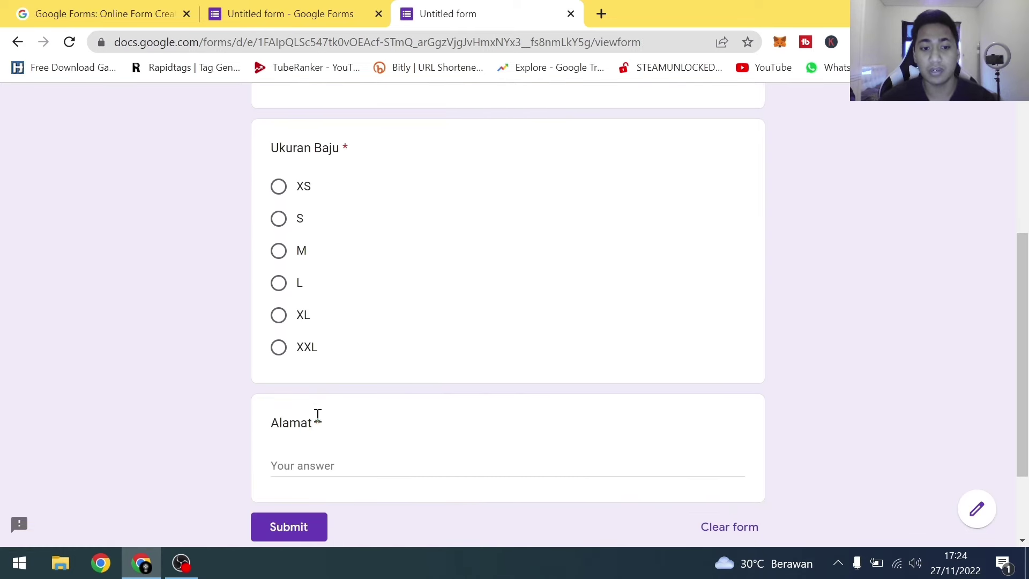
click(278, 345)
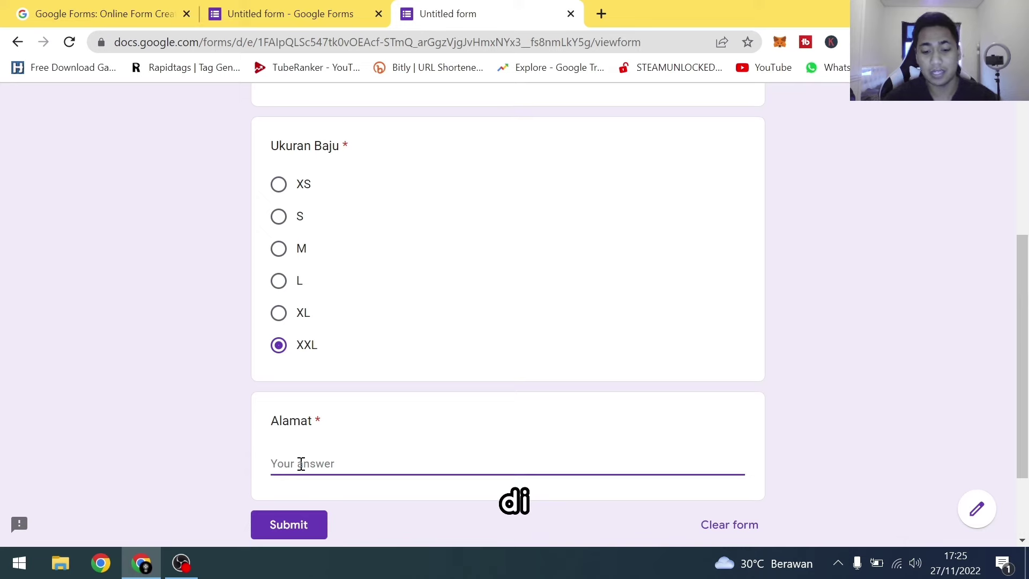
click(301, 464)
text(J)
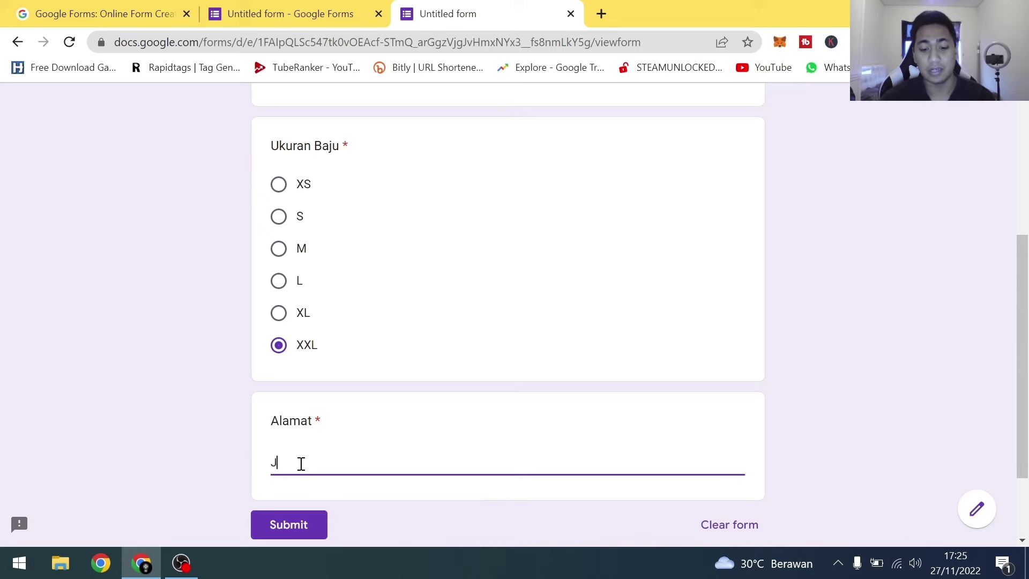
text(awa timur)
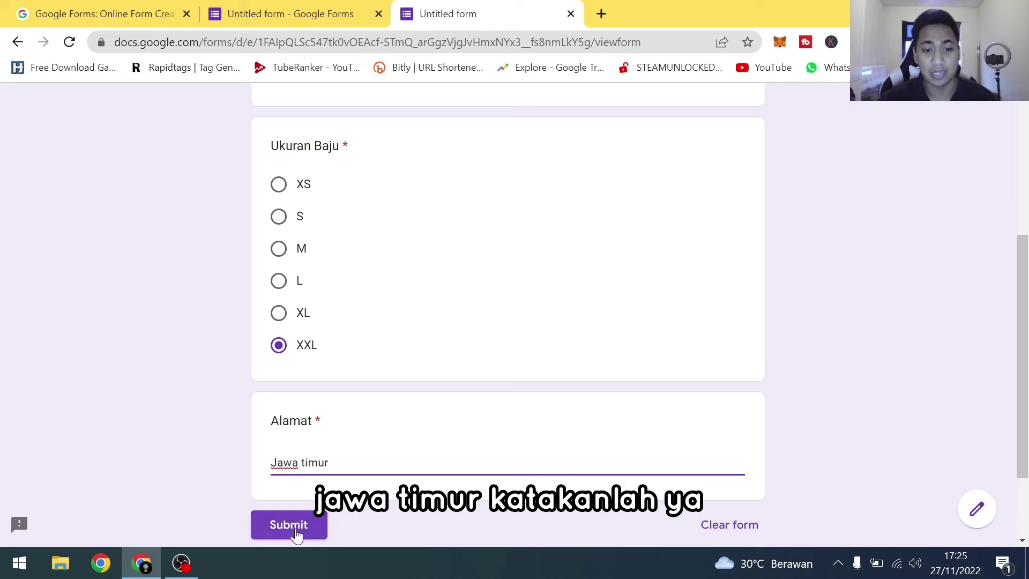
click(295, 528)
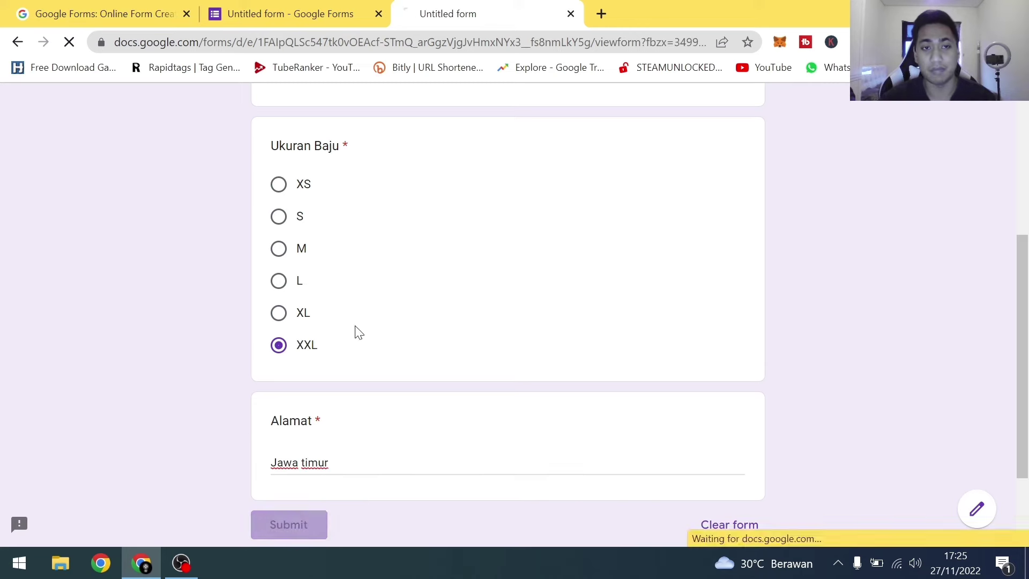
Examine the updated response summary in the form editor, covering the names, the Ukuran Baju chart slices and the Alamat answers
click(339, 6)
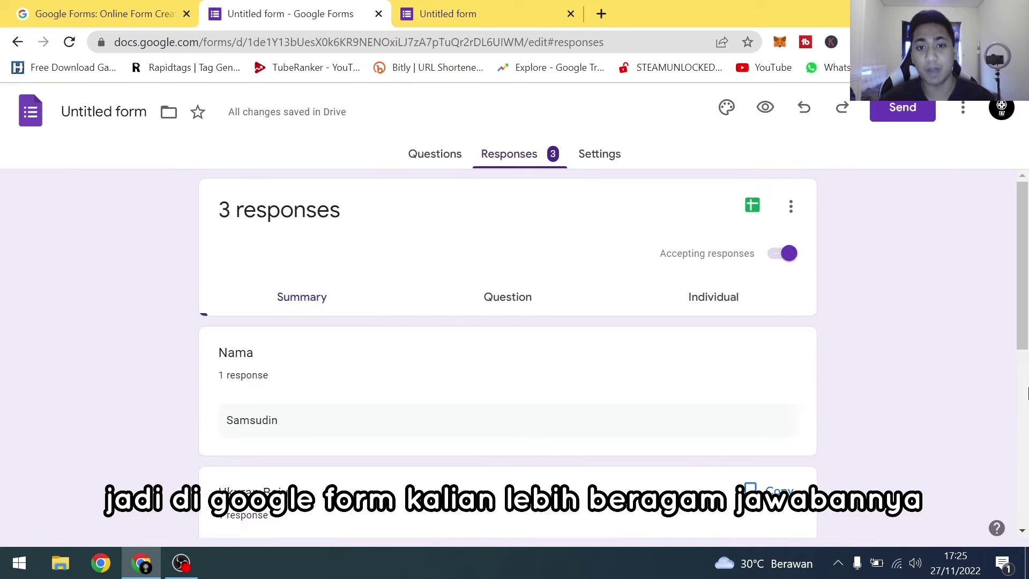
scroll(718, 301, down, 5)
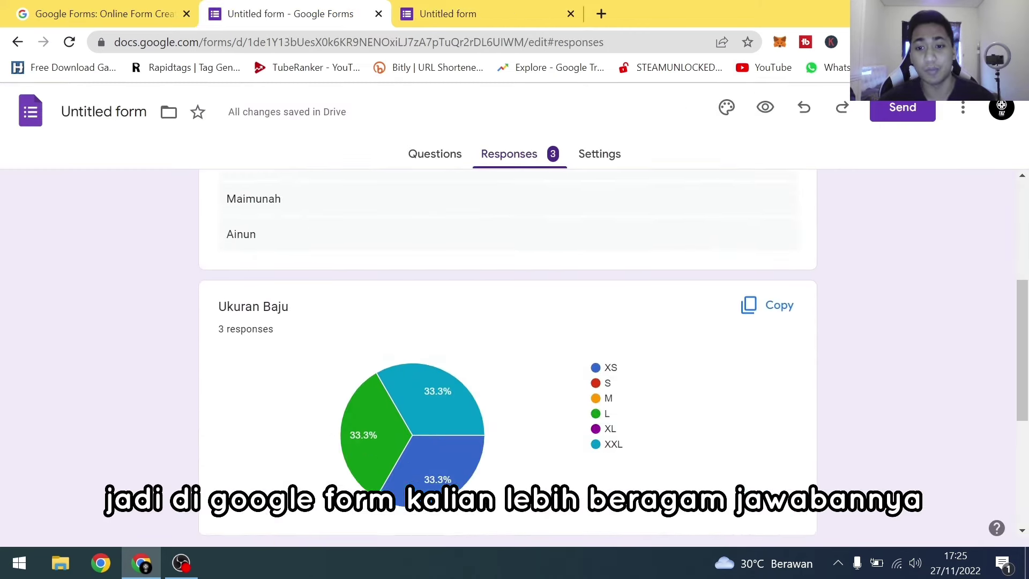
mouse_move(354, 386)
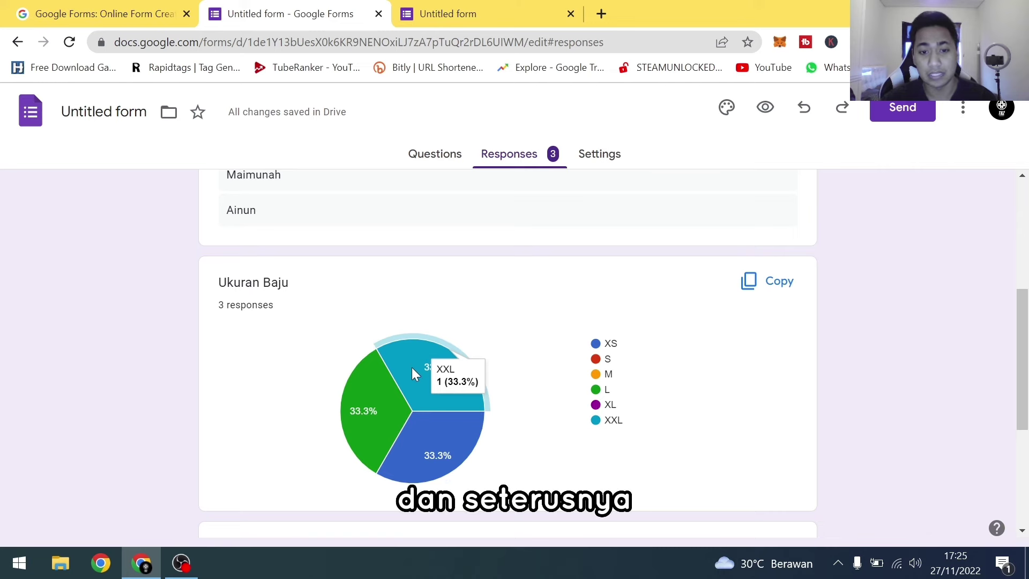
mouse_move(419, 426)
scroll(419, 426, down, 5)
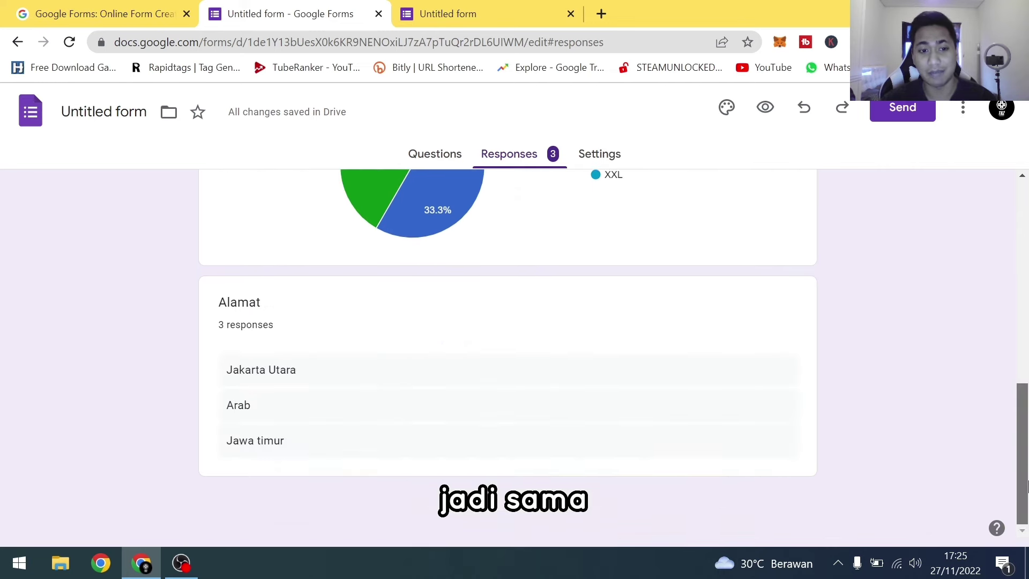
scroll(419, 426, up, 10)
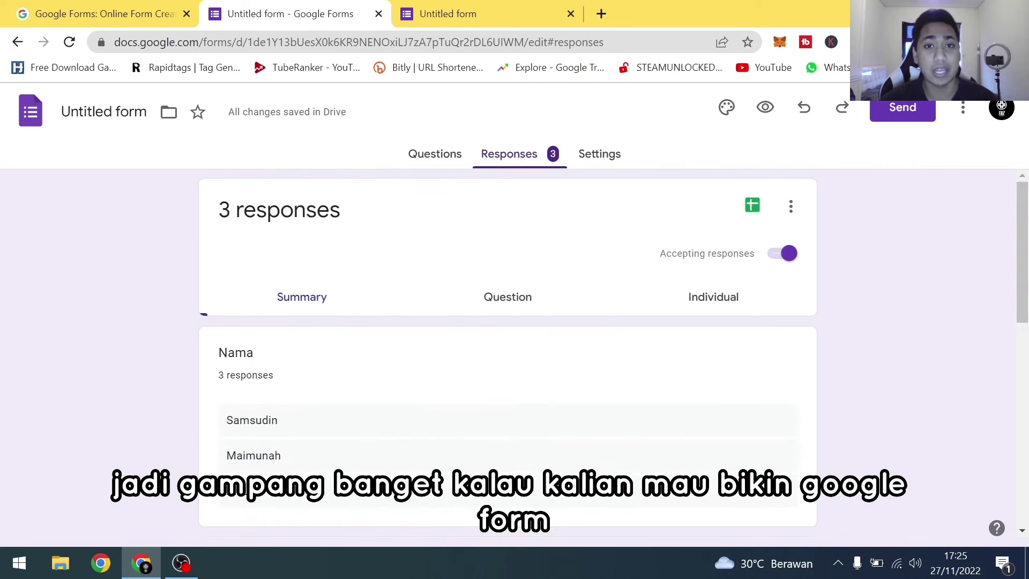
Review the form's theme settings, covering the header, question and text fonts, the header image and the color and background options
click(721, 113)
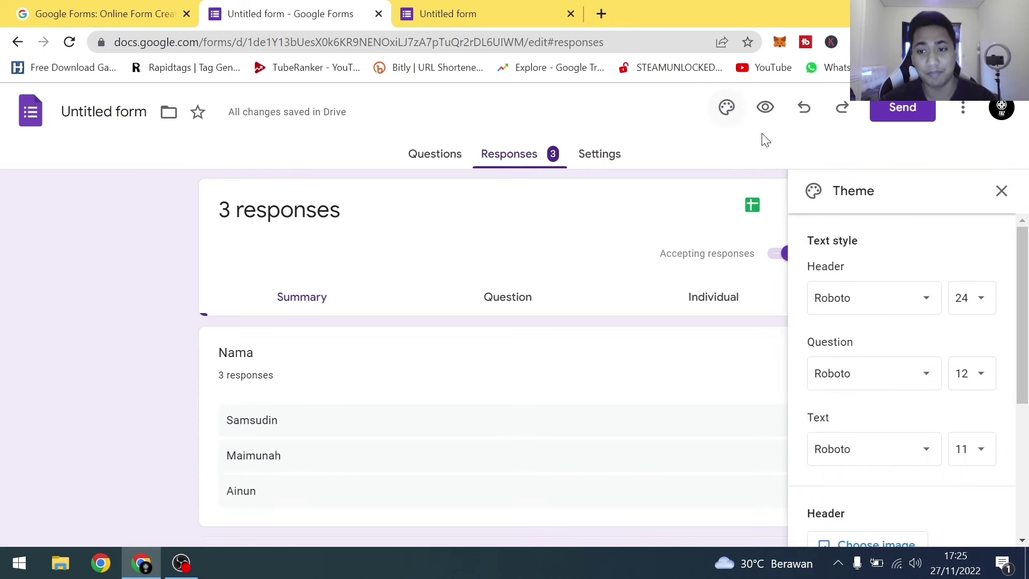
click(928, 299)
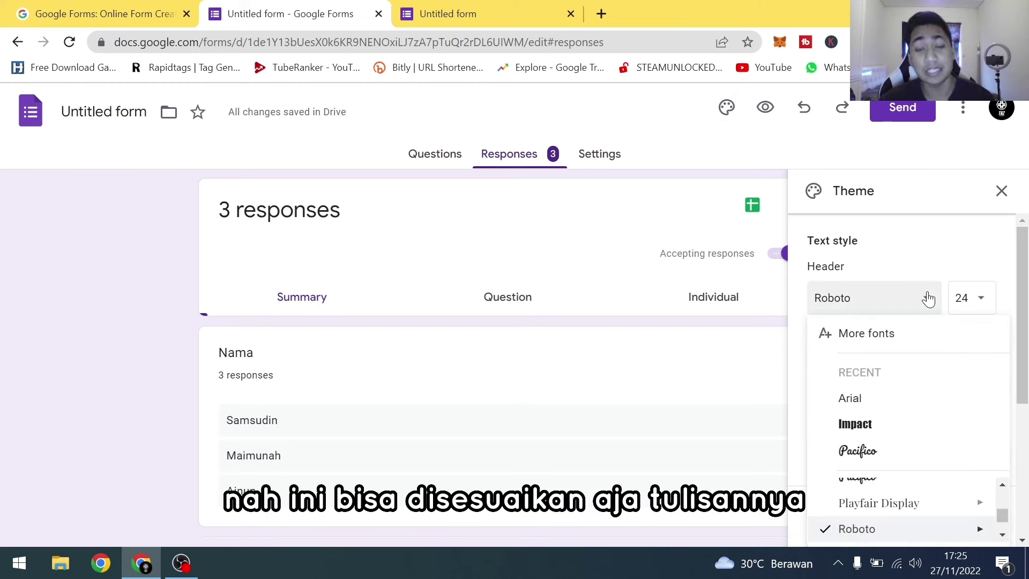
click(927, 298)
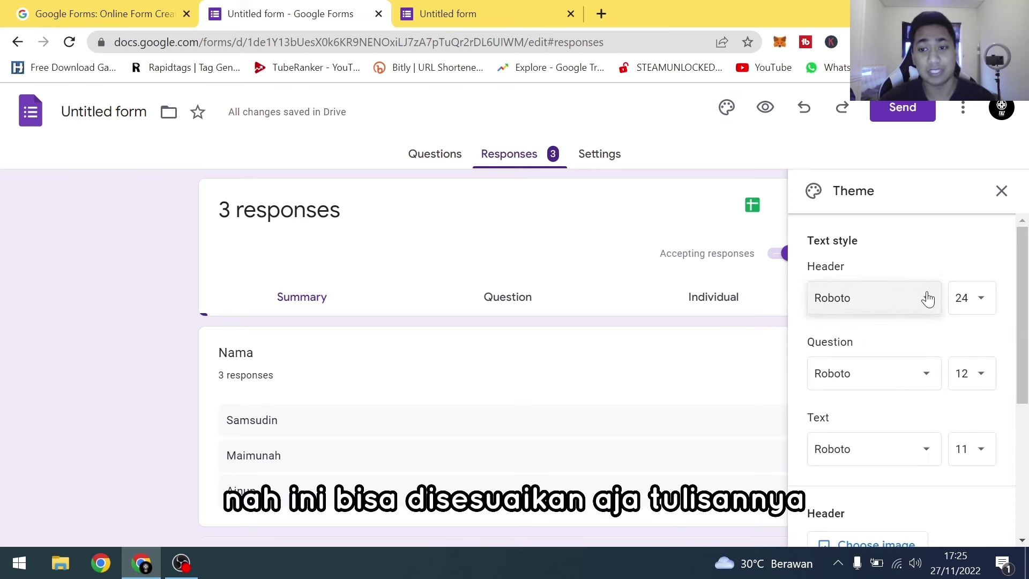
click(879, 382)
click(880, 381)
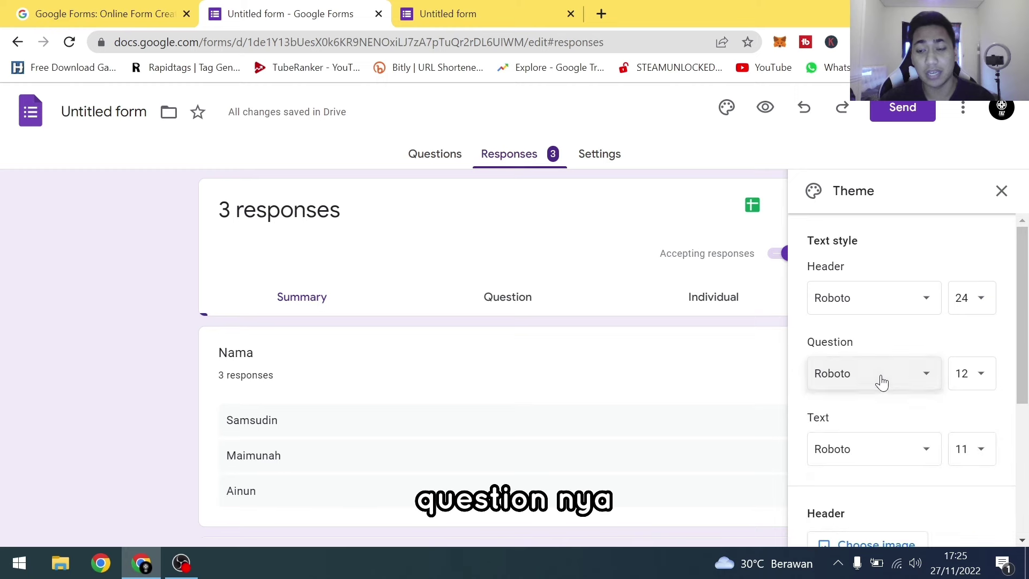
scroll(916, 371, down, 3)
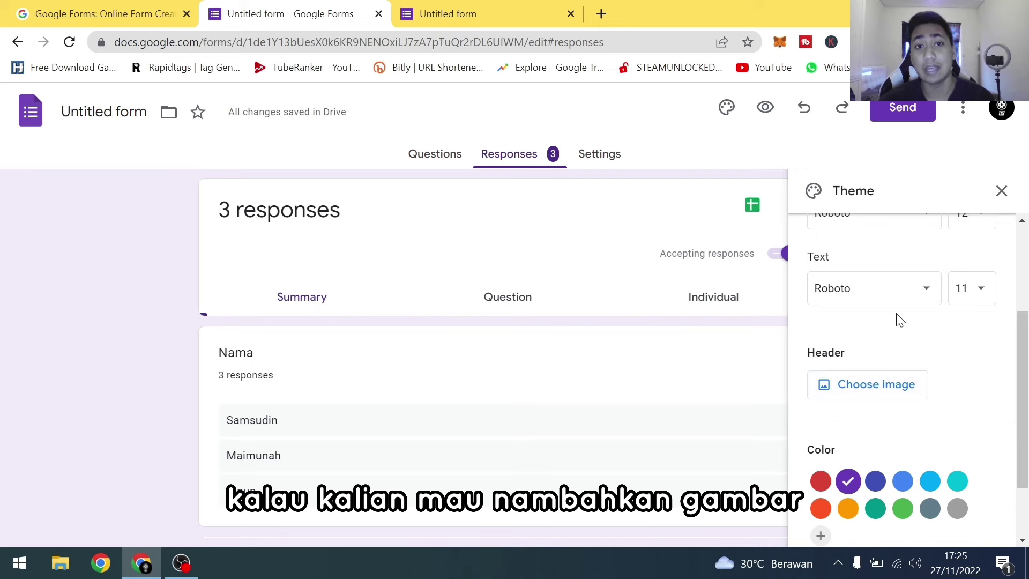
scroll(959, 466, down, 2)
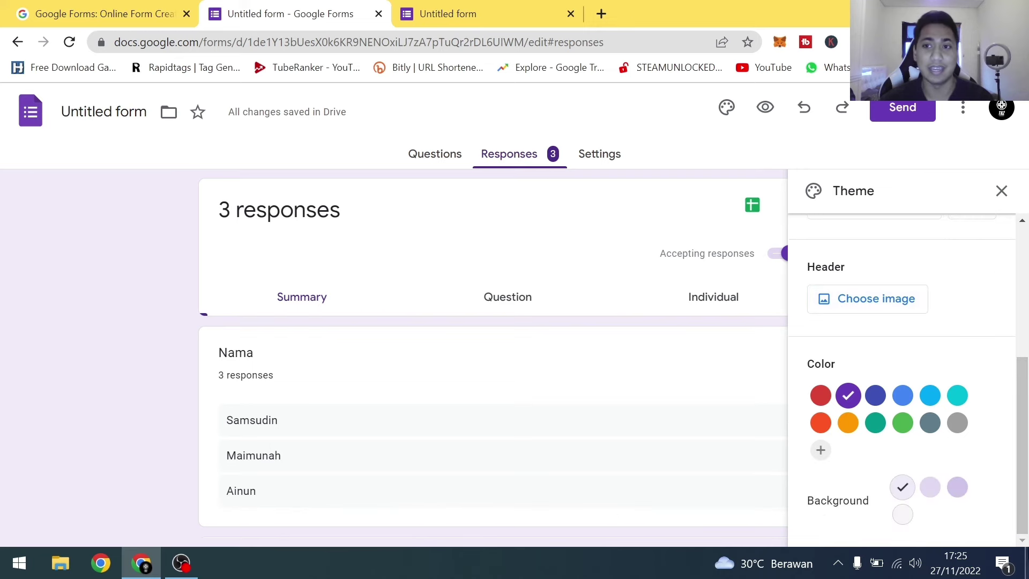
Open the form's sending options and view the email, link and Embed HTML sharing methods
click(894, 109)
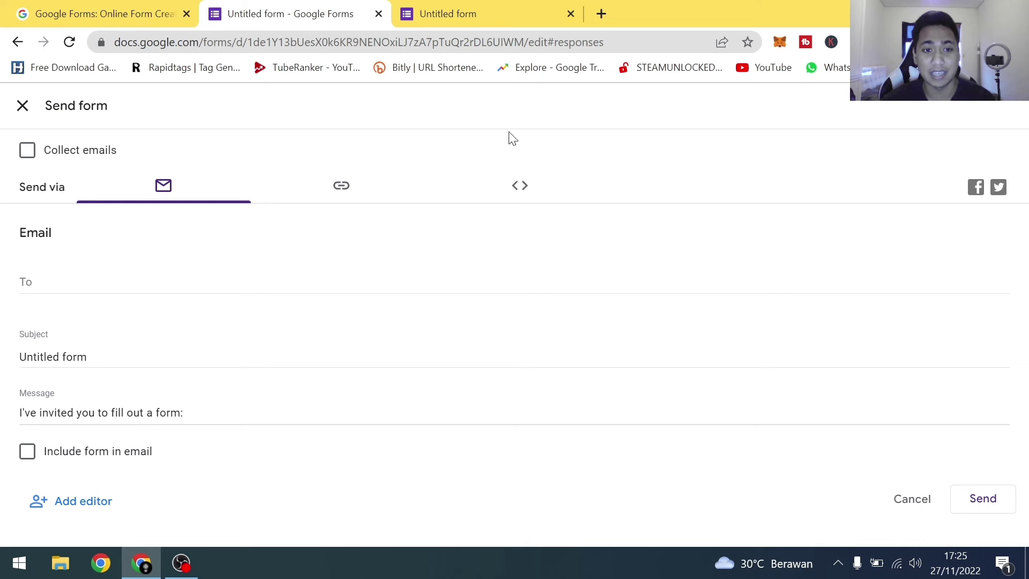
click(374, 199)
click(506, 186)
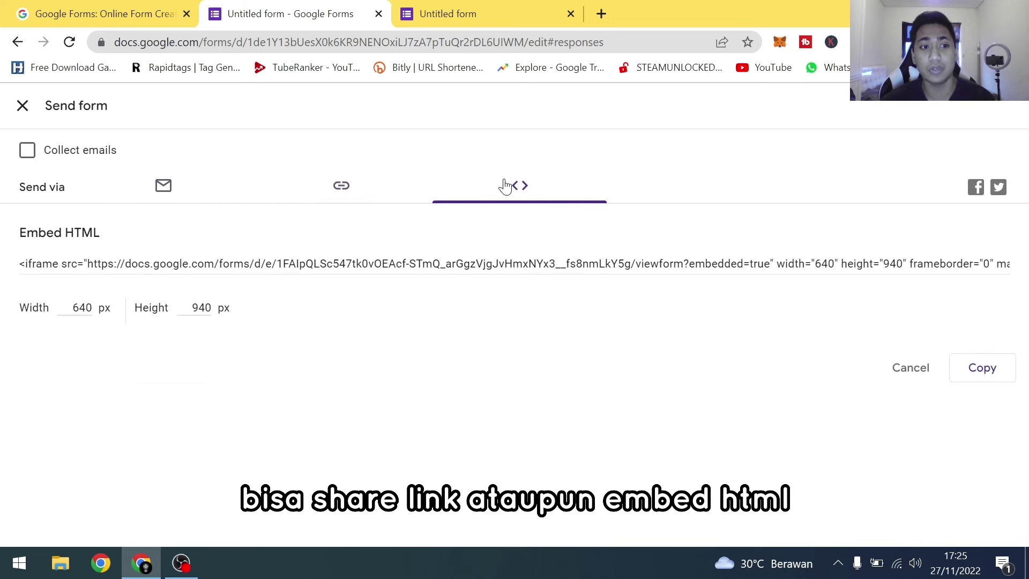